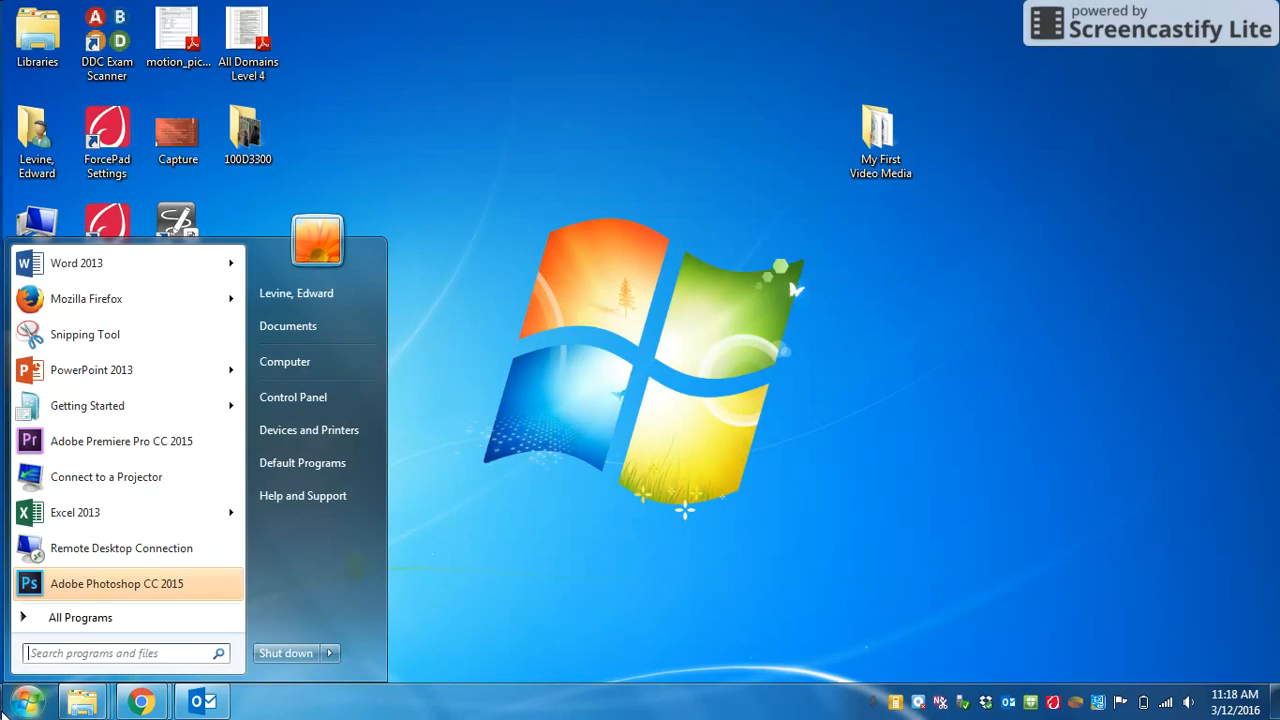
- Launch Adobe Premiere Pro CC 2015 and start a new project named My First Video
click(82, 617)
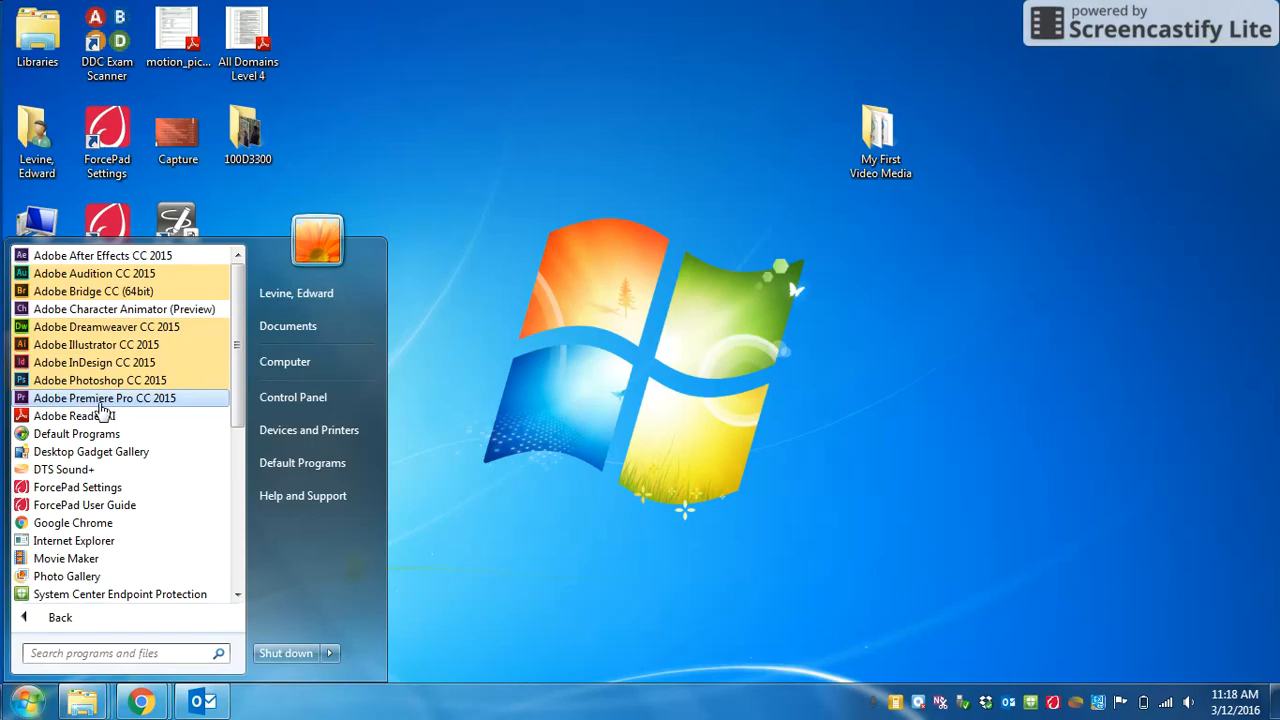
click(101, 400)
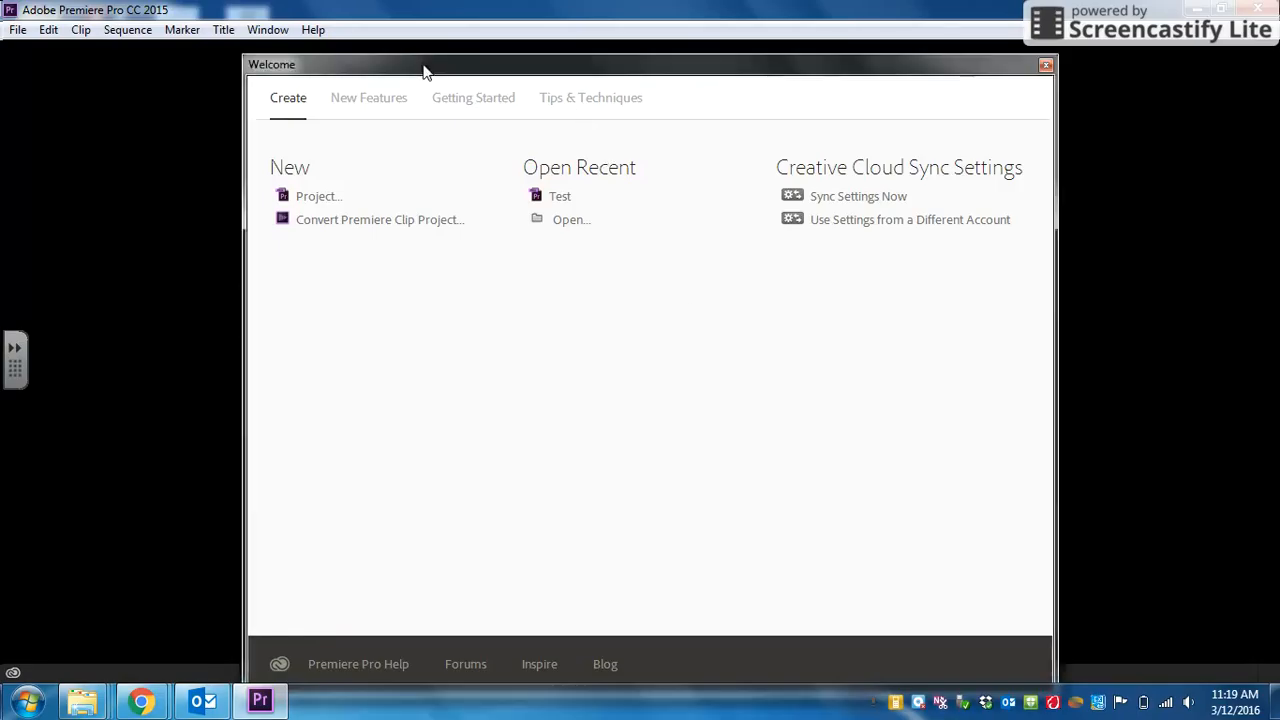
drag(420, 66, 400, 55)
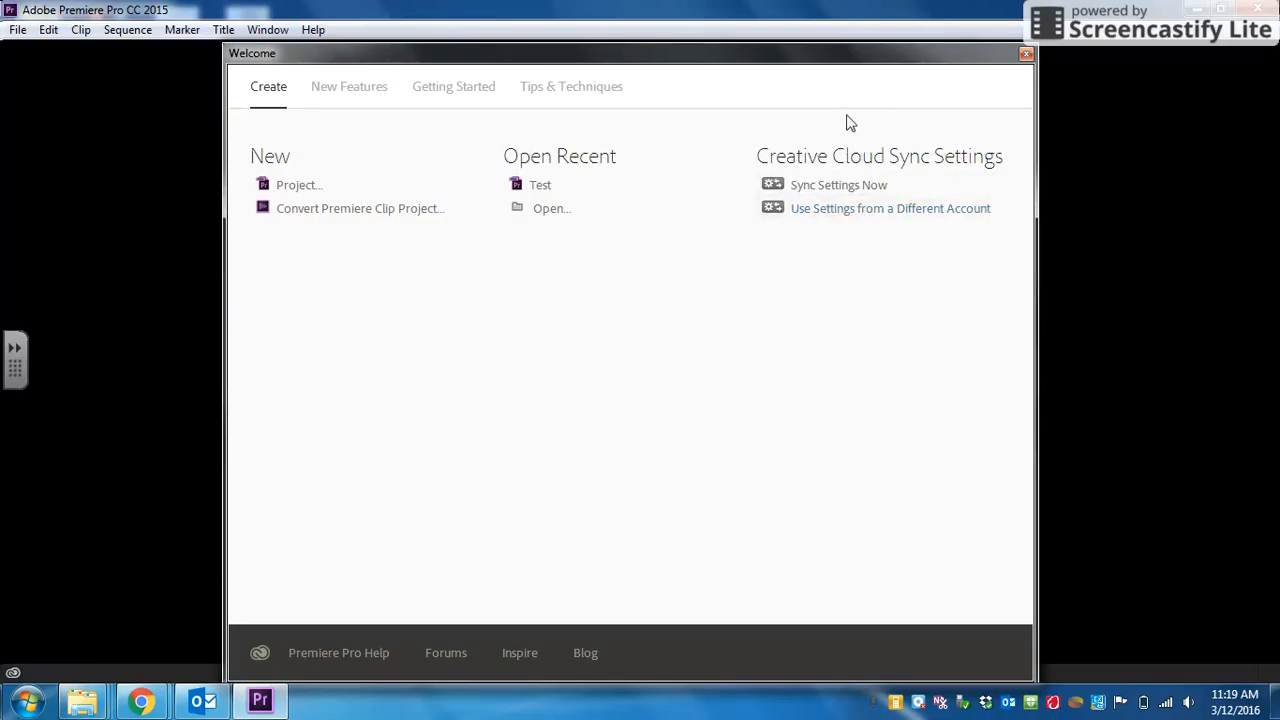
click(305, 188)
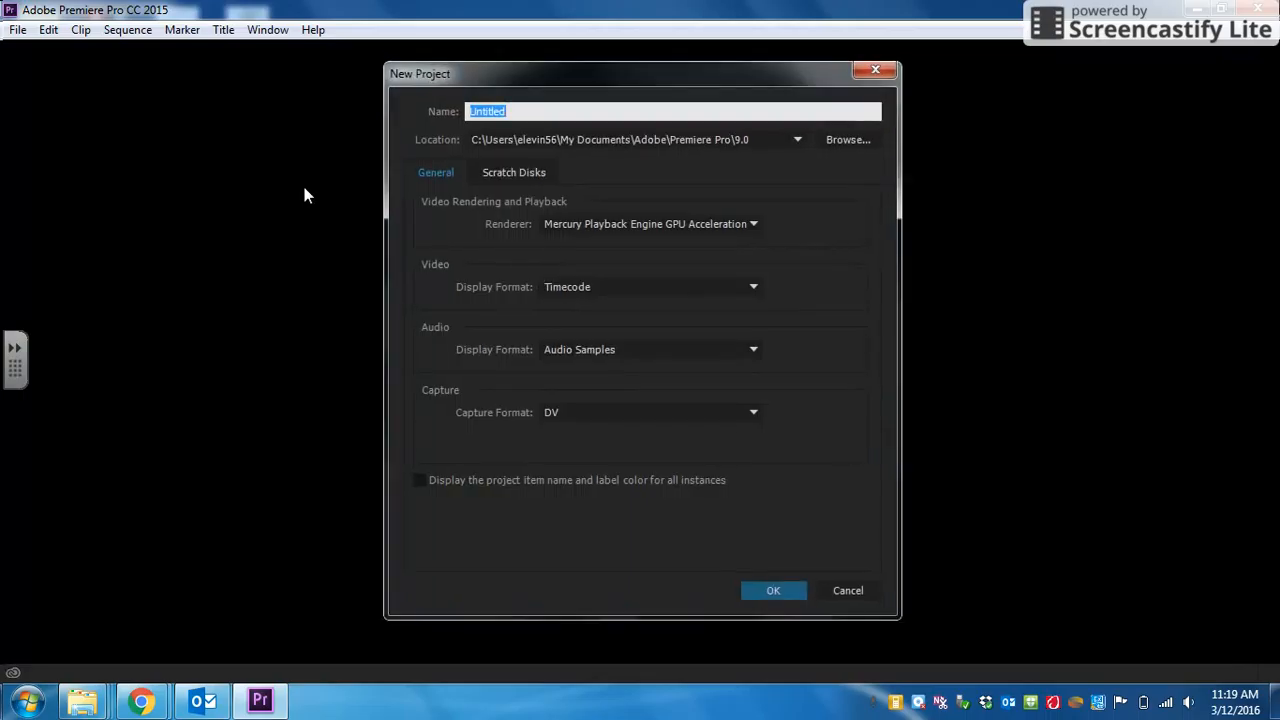
text(My First Video)
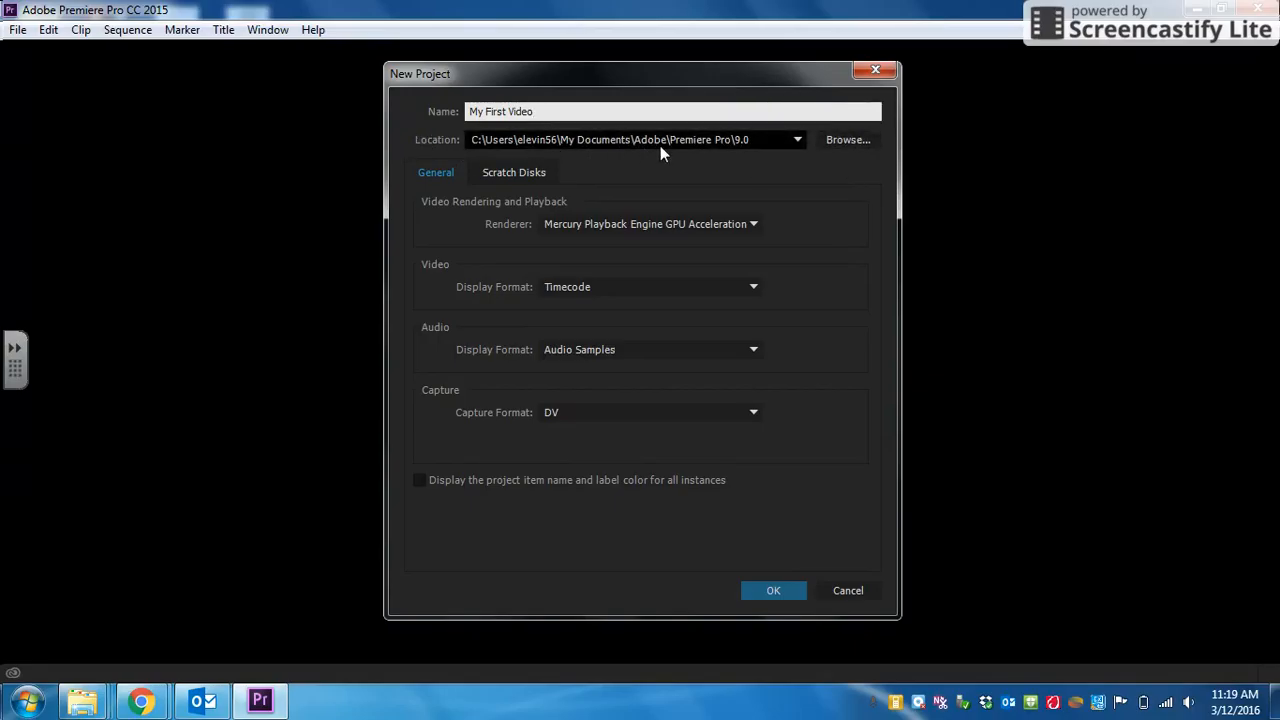
- Browse for the project location and create a folder named My First Video on the Desktop
click(845, 142)
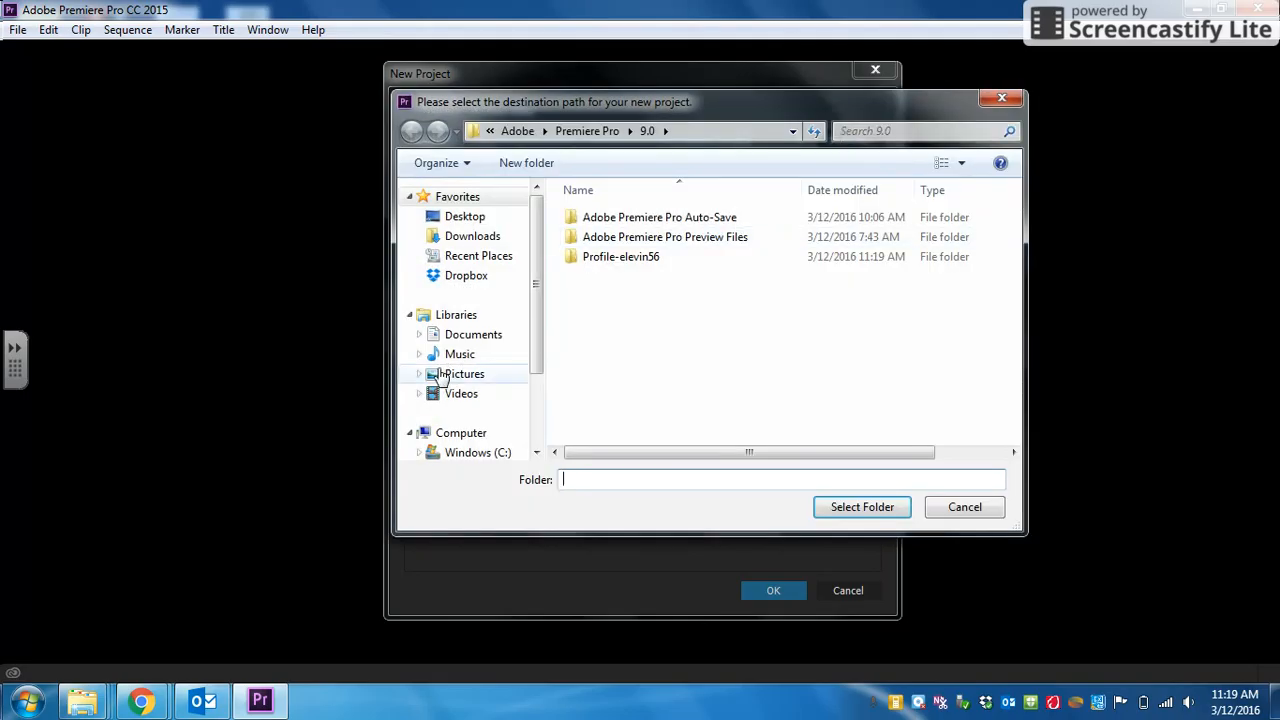
click(487, 217)
scroll(745, 275, down, 1)
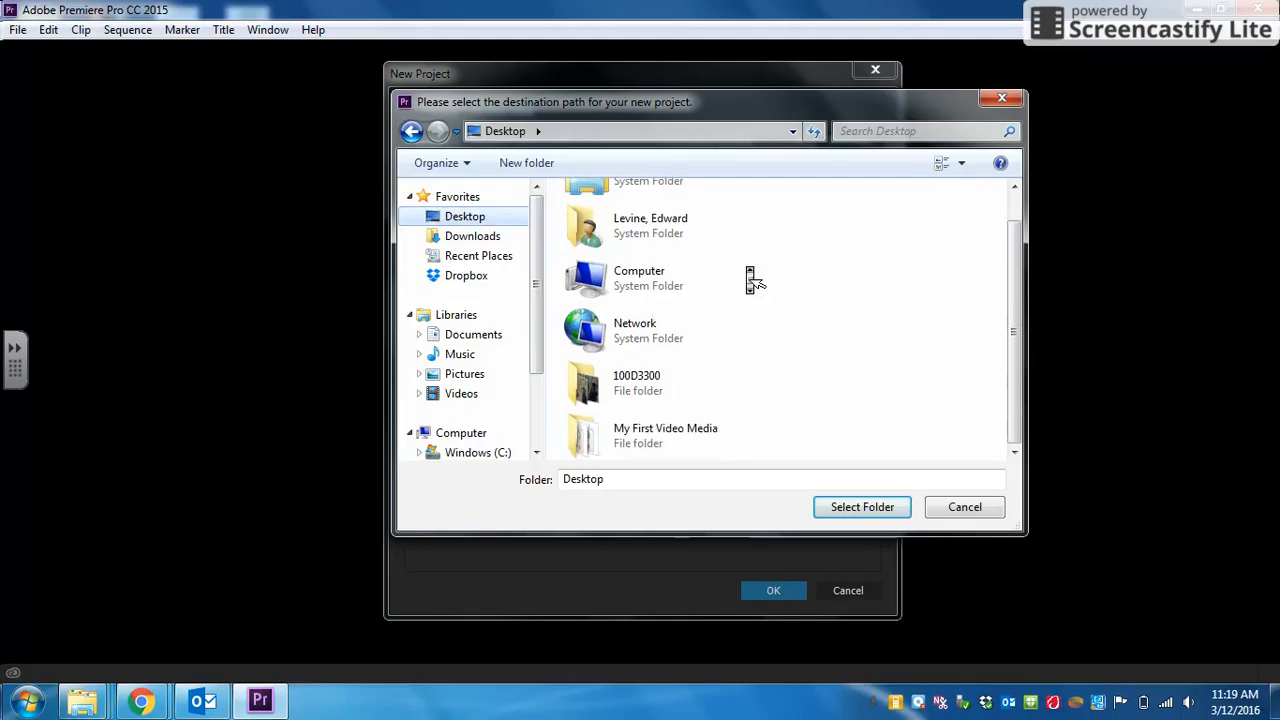
click(520, 164)
text(M)
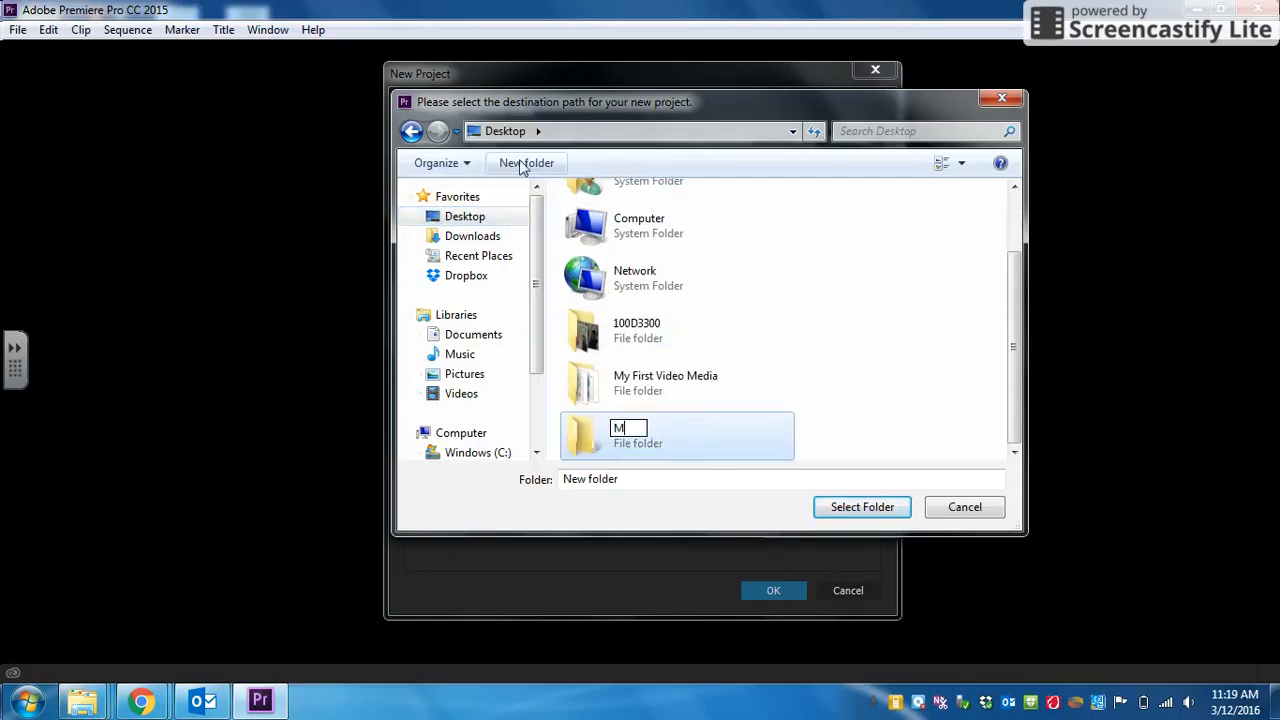
text(y First Video)
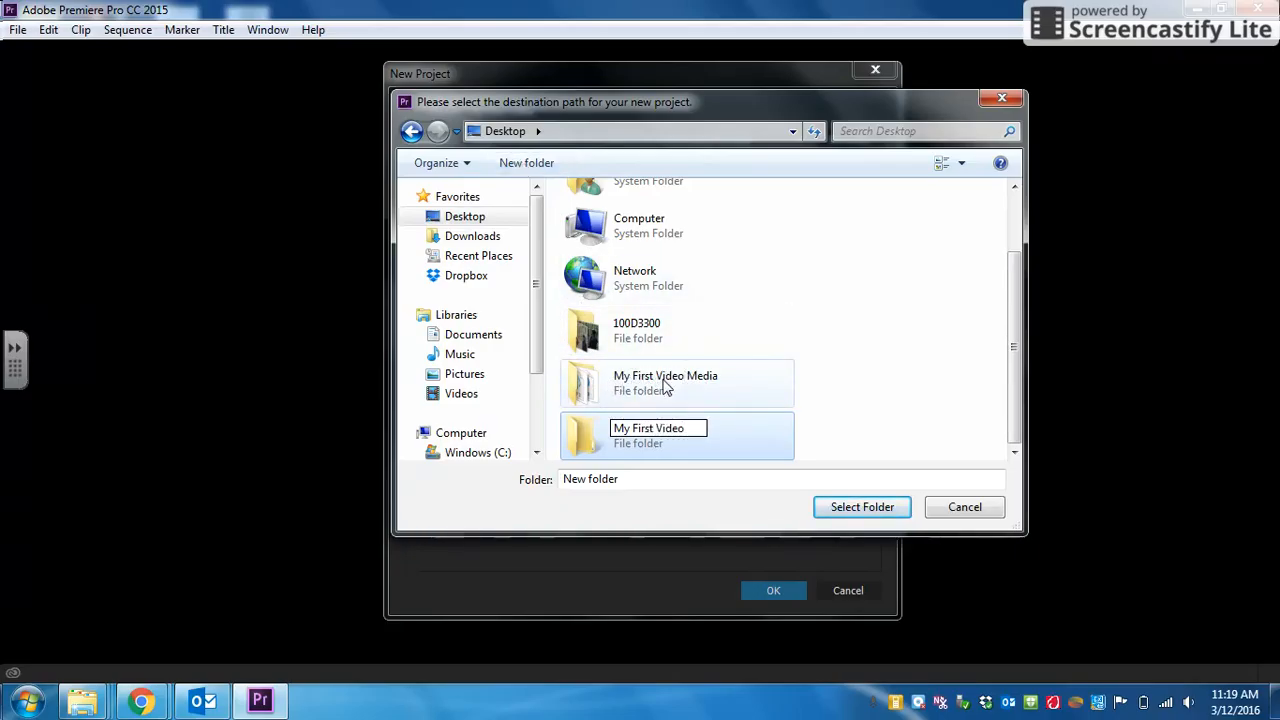
click(720, 444)
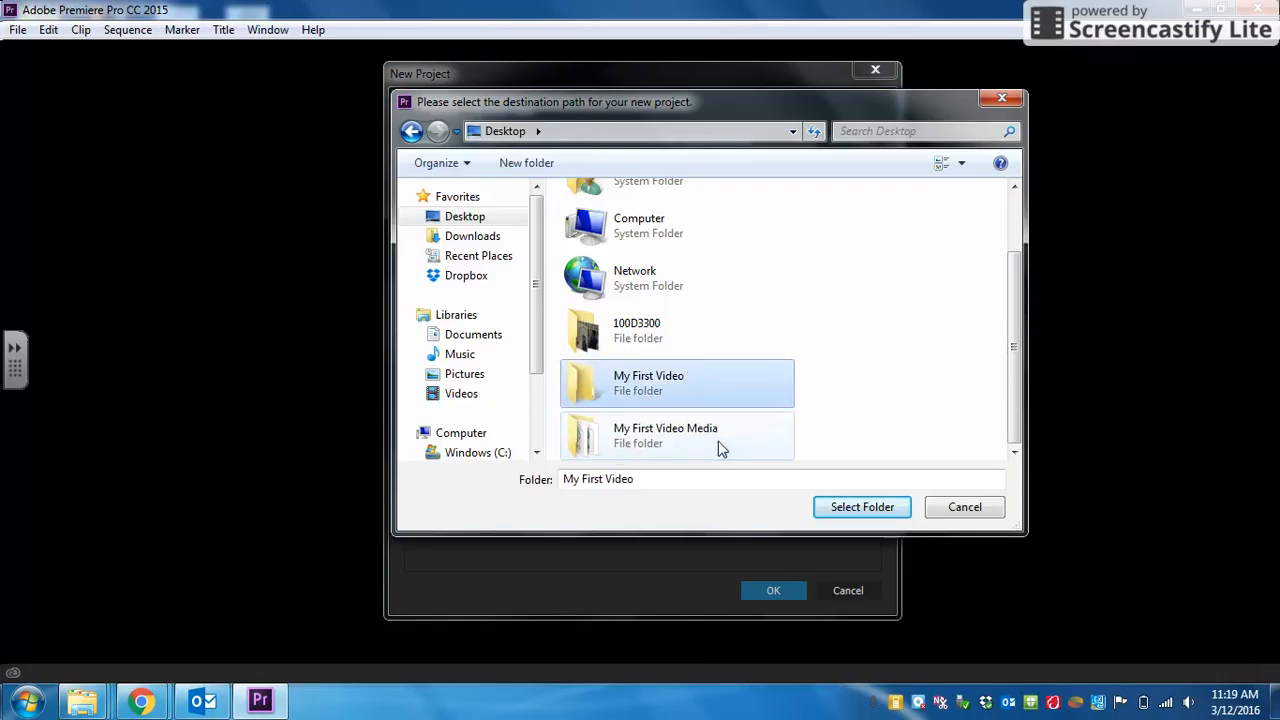
- Choose the new My First Video folder as the project location and create the project with the default settings
double_click(683, 388)
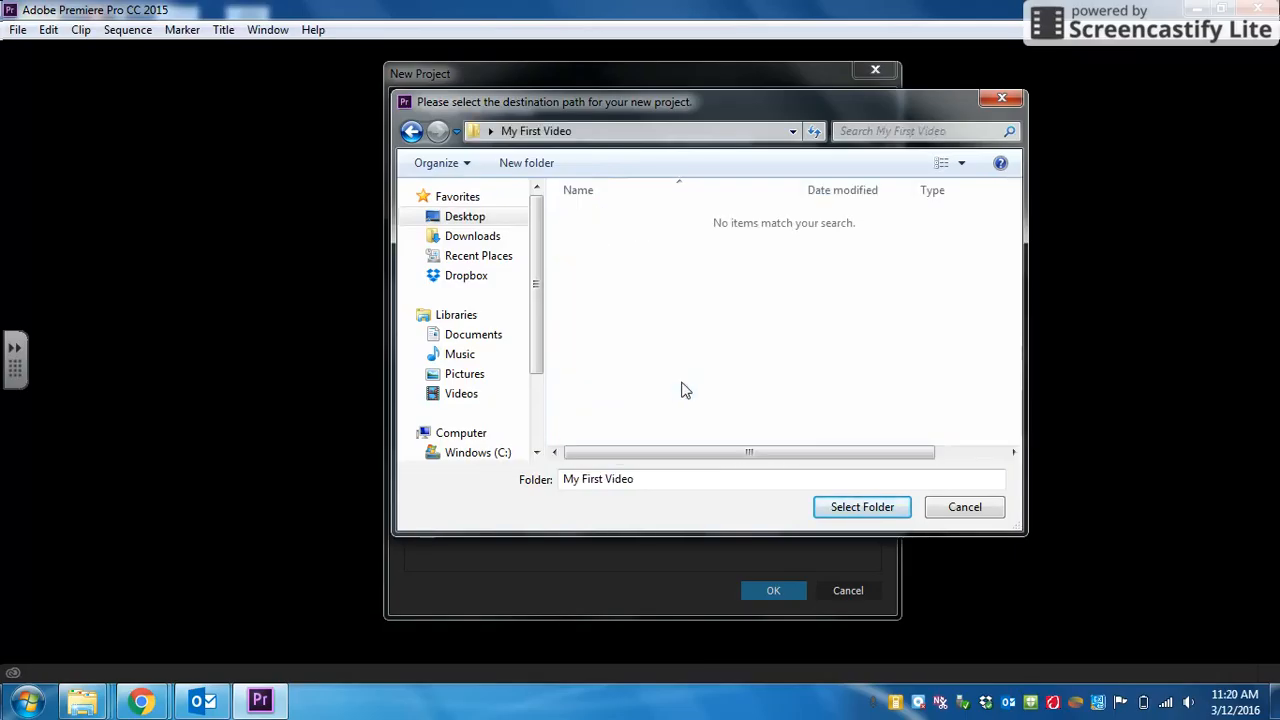
click(857, 510)
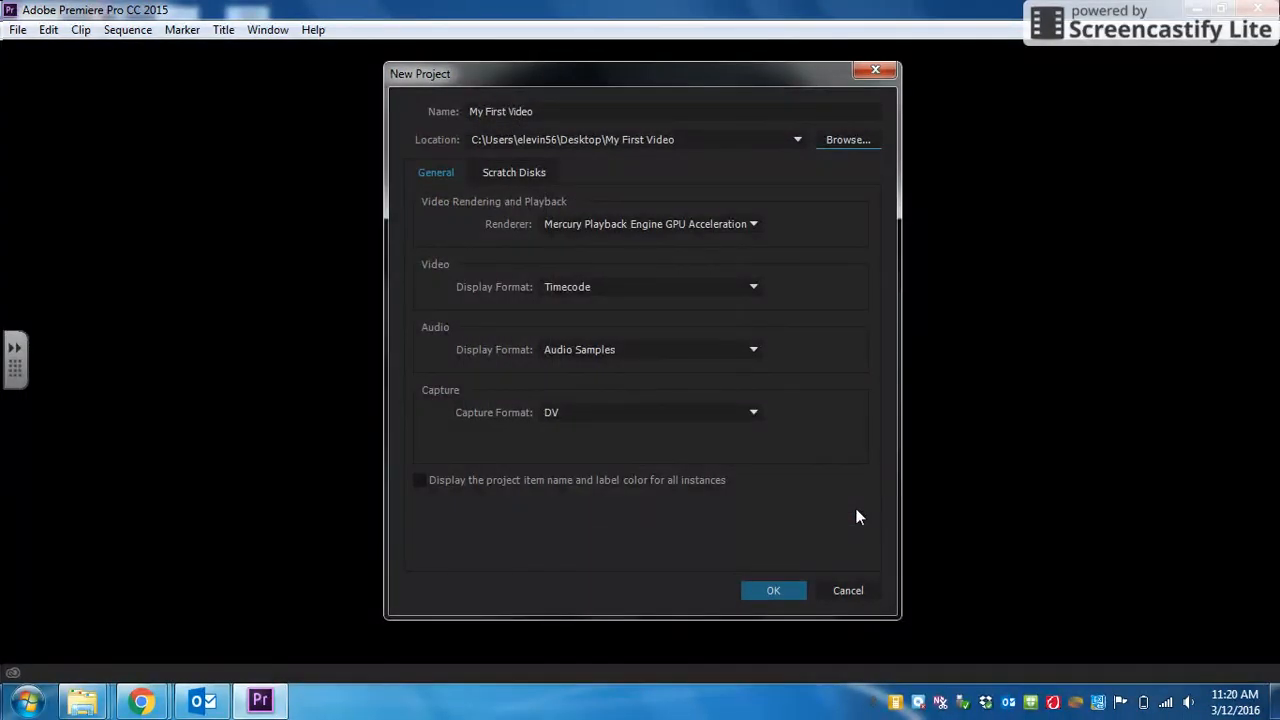
click(773, 591)
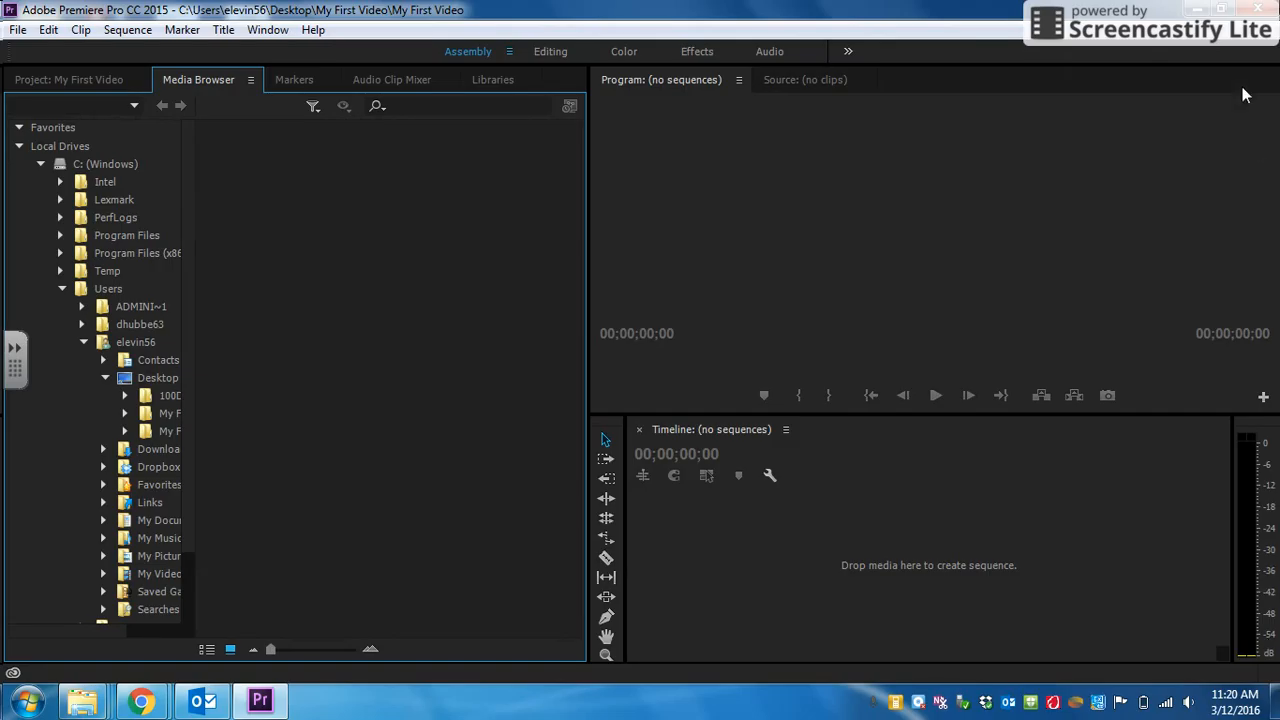
- Minimize Premiere Pro and transfer all media files from the desktop's My First Video Media folder into the My First Video project folder
click(1197, 11)
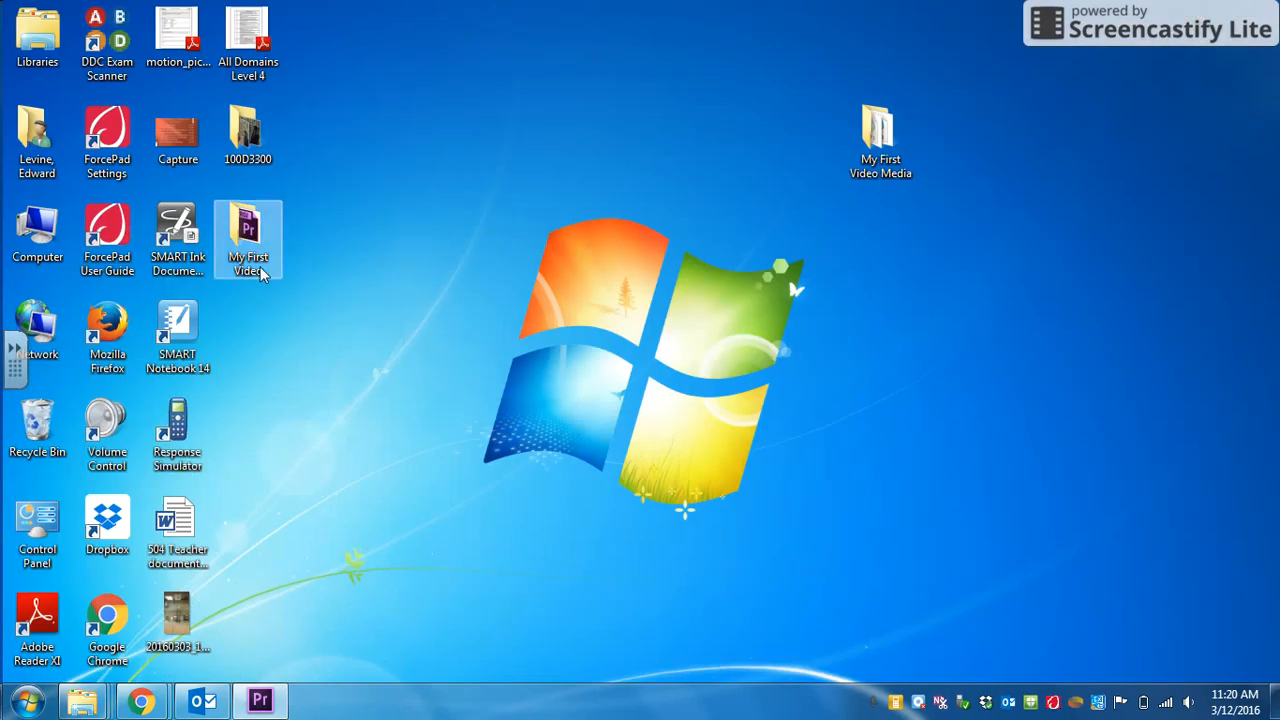
double_click(247, 235)
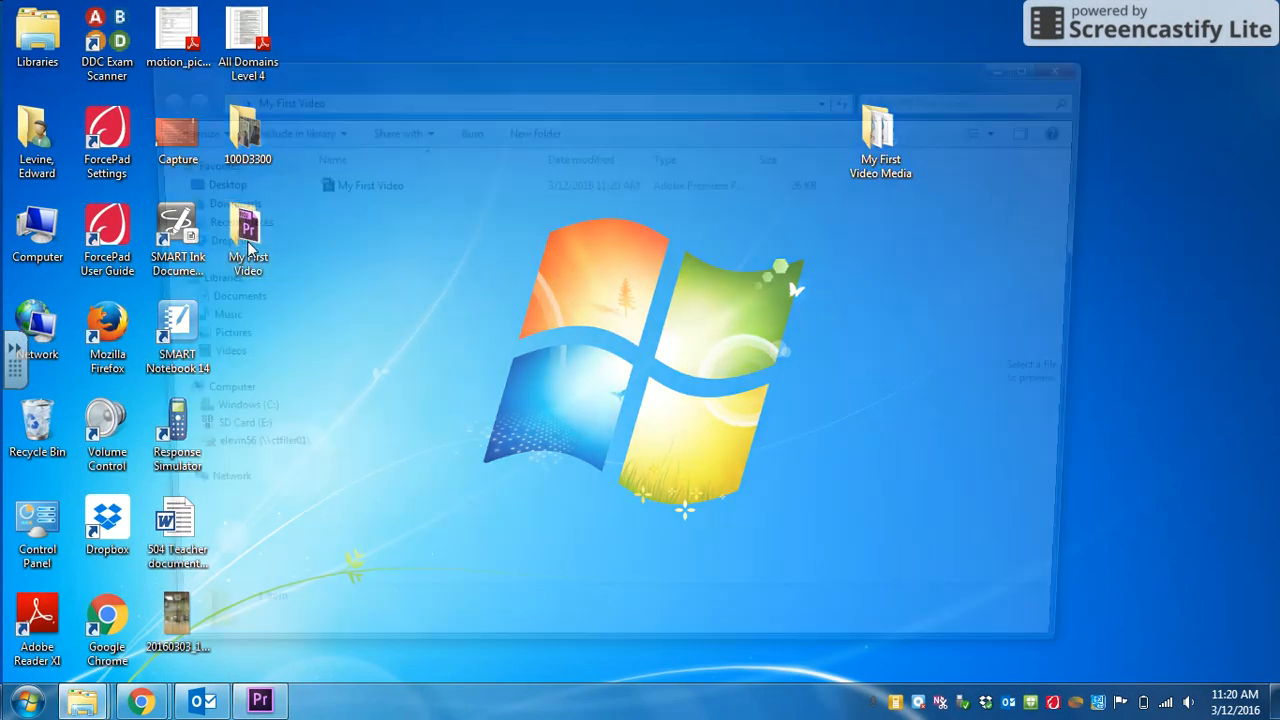
drag(490, 60, 200, 43)
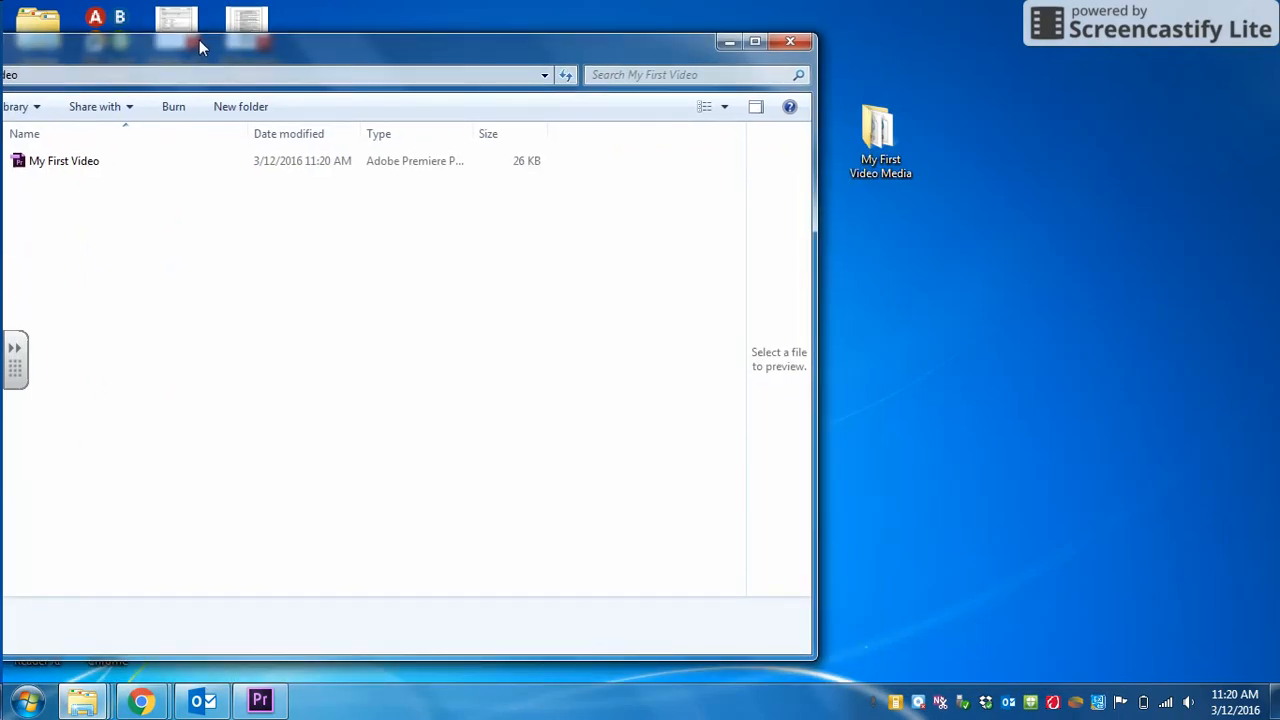
drag(531, 65, 717, 68)
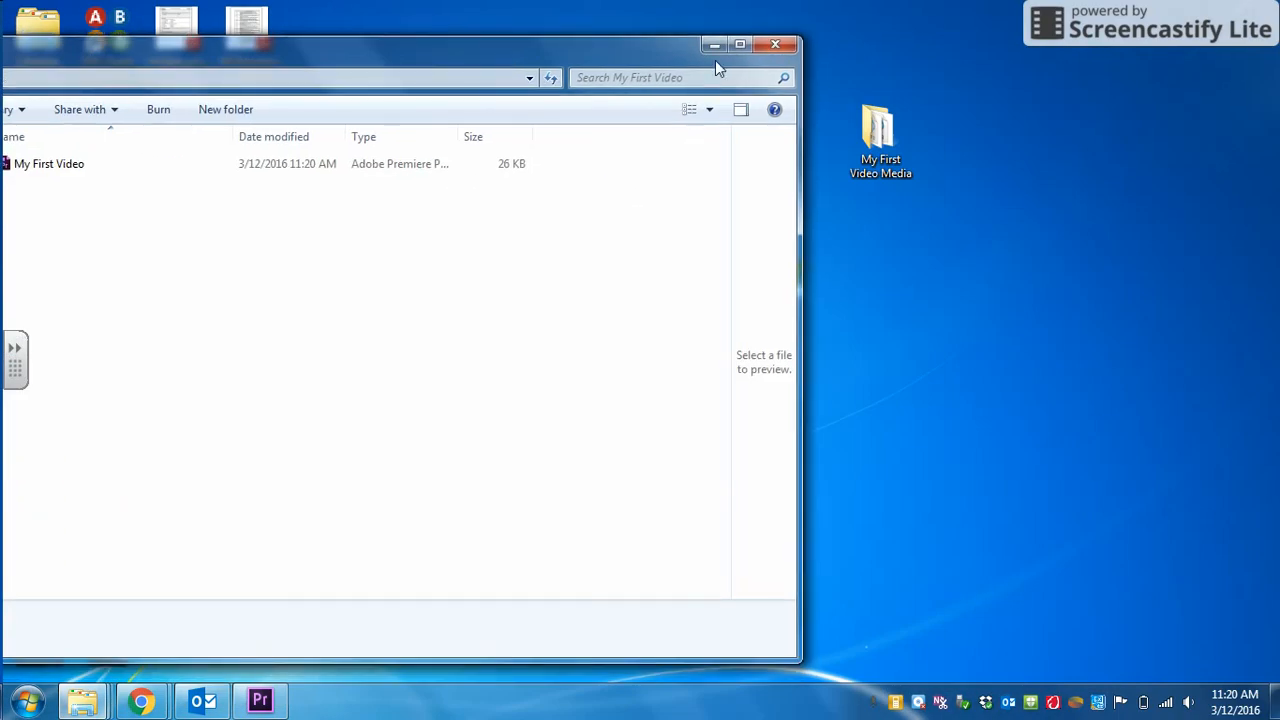
double_click(912, 155)
drag(435, 34, 728, 45)
drag(1161, 488, 171, 314)
drag(240, 55, 605, 31)
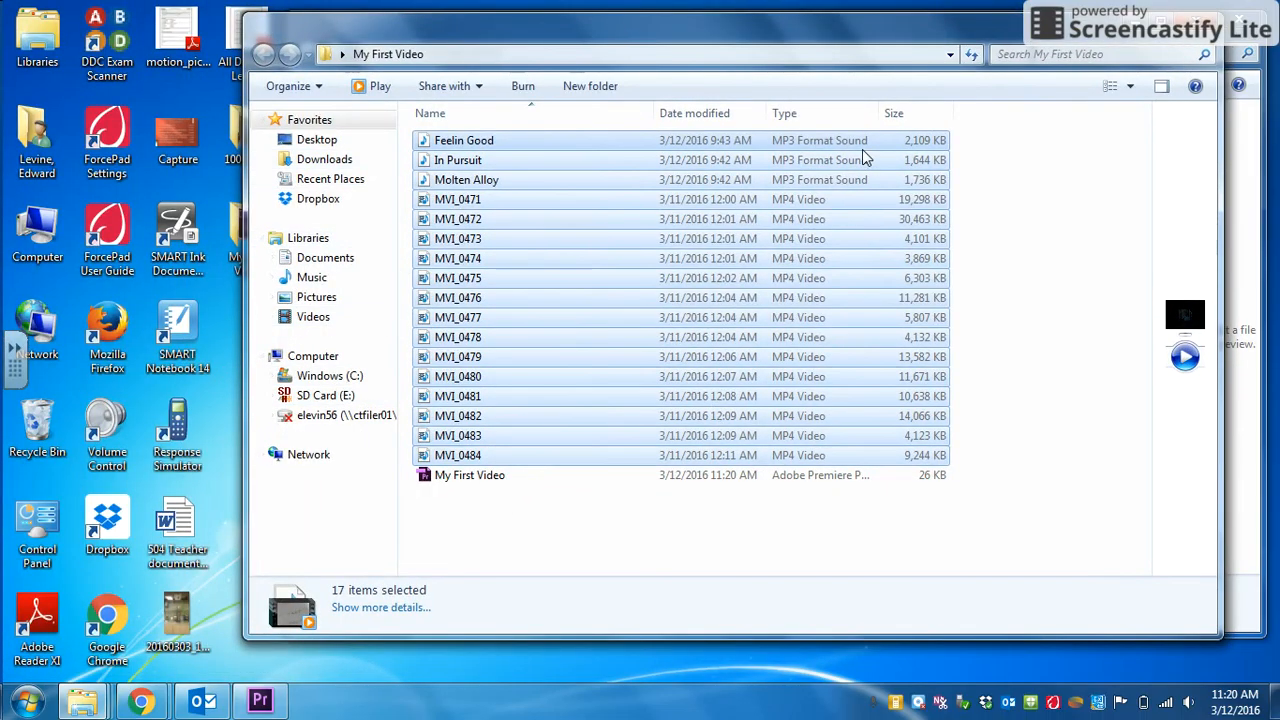
- Switch back to Premiere Pro, view the Editing workspace layout and return to the Assembly workspace
click(257, 702)
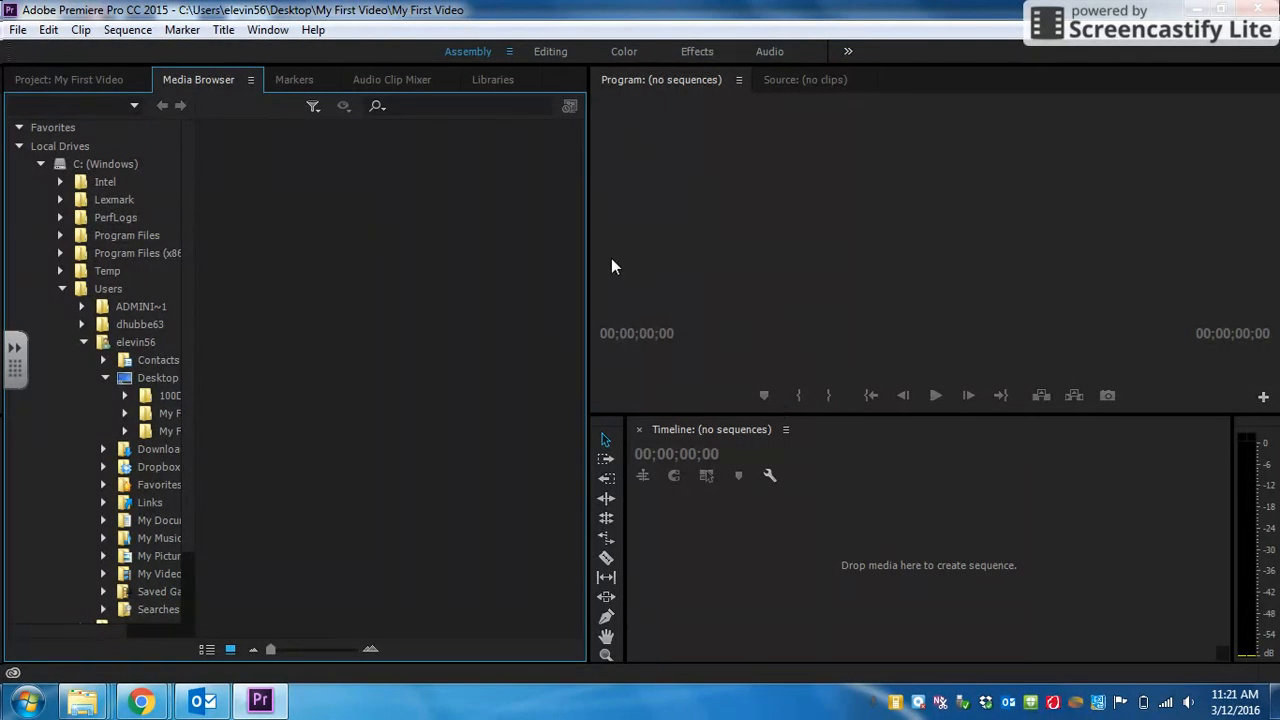
click(555, 54)
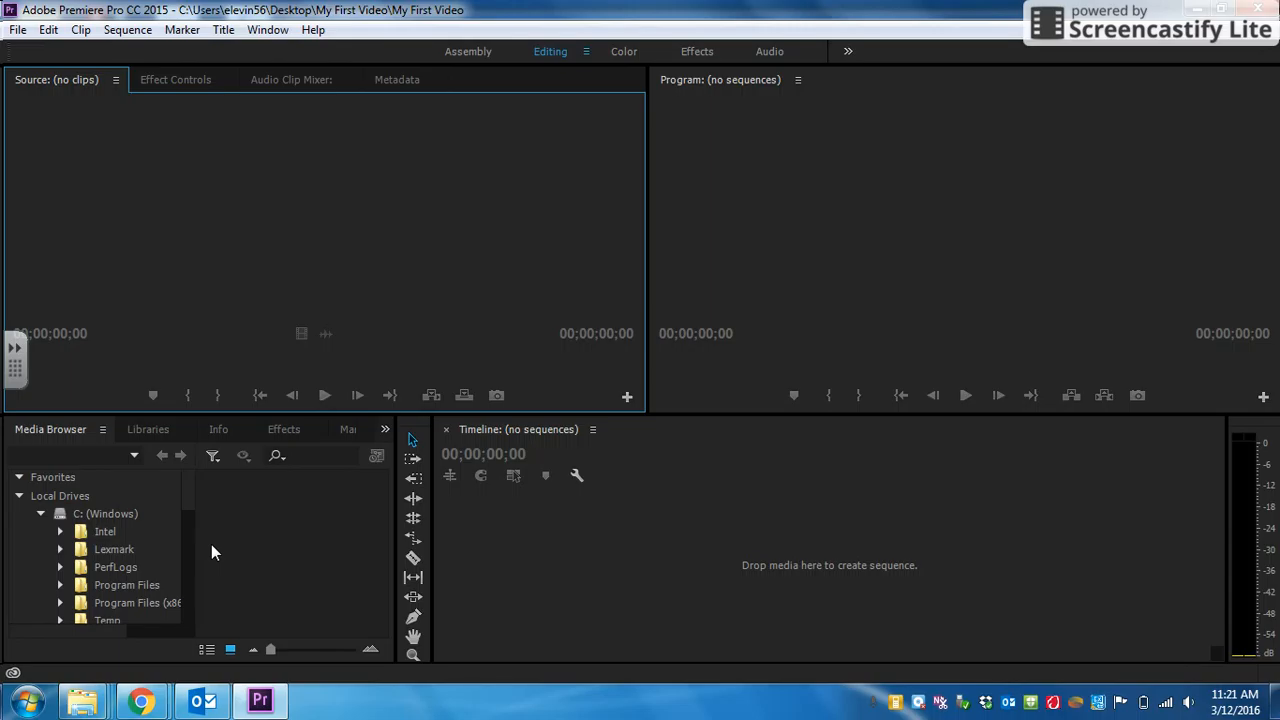
click(473, 53)
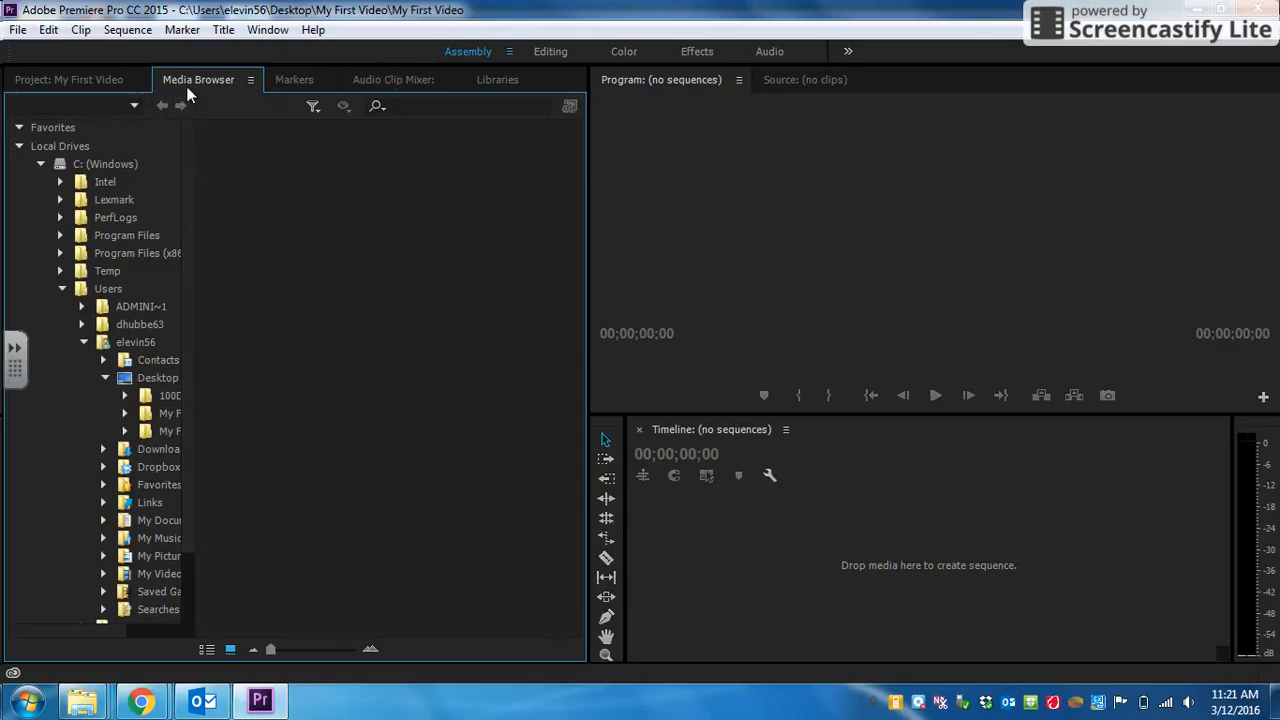
- Browse the C: drive in the Media Browser to the user's Desktop and open the My First Video folder
click(40, 164)
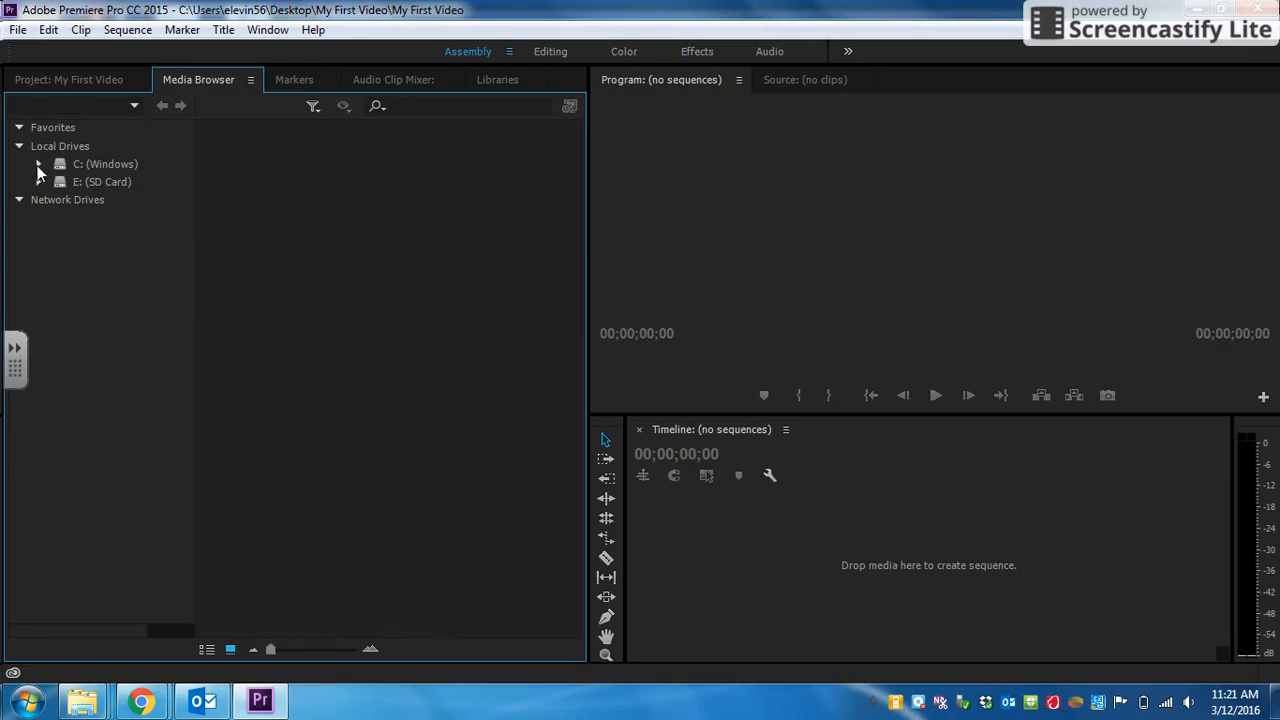
click(39, 166)
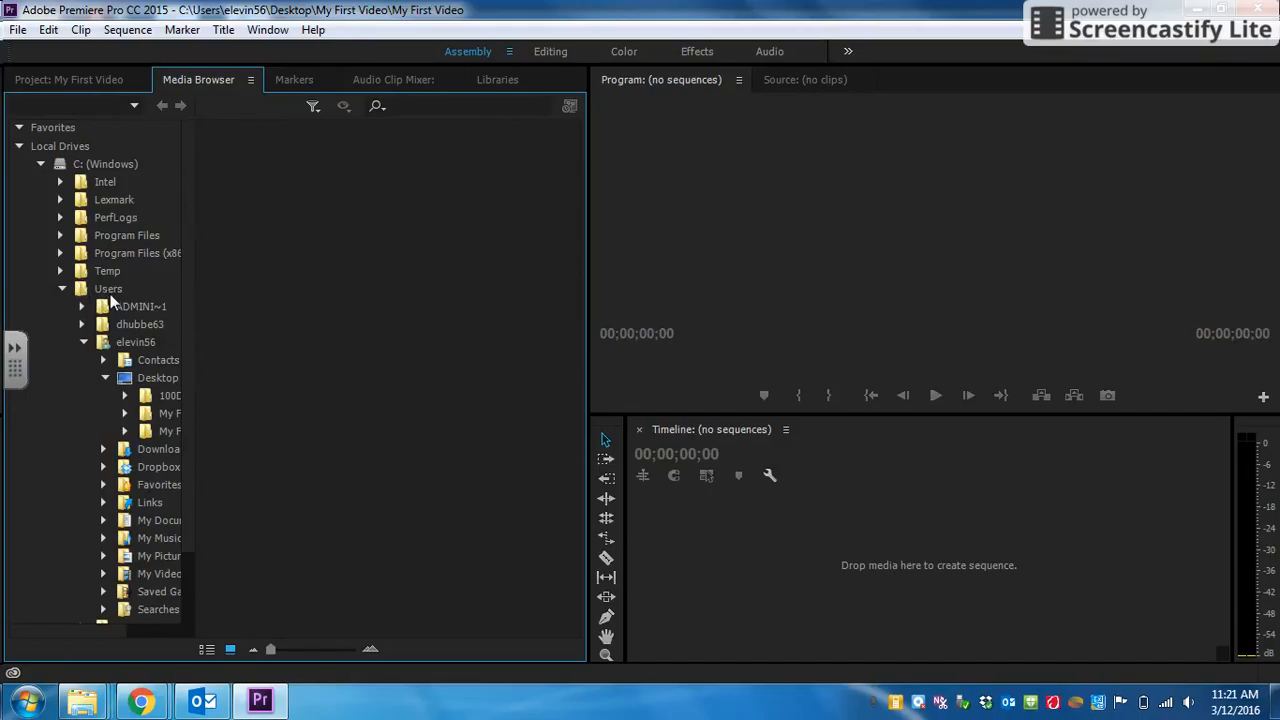
click(84, 342)
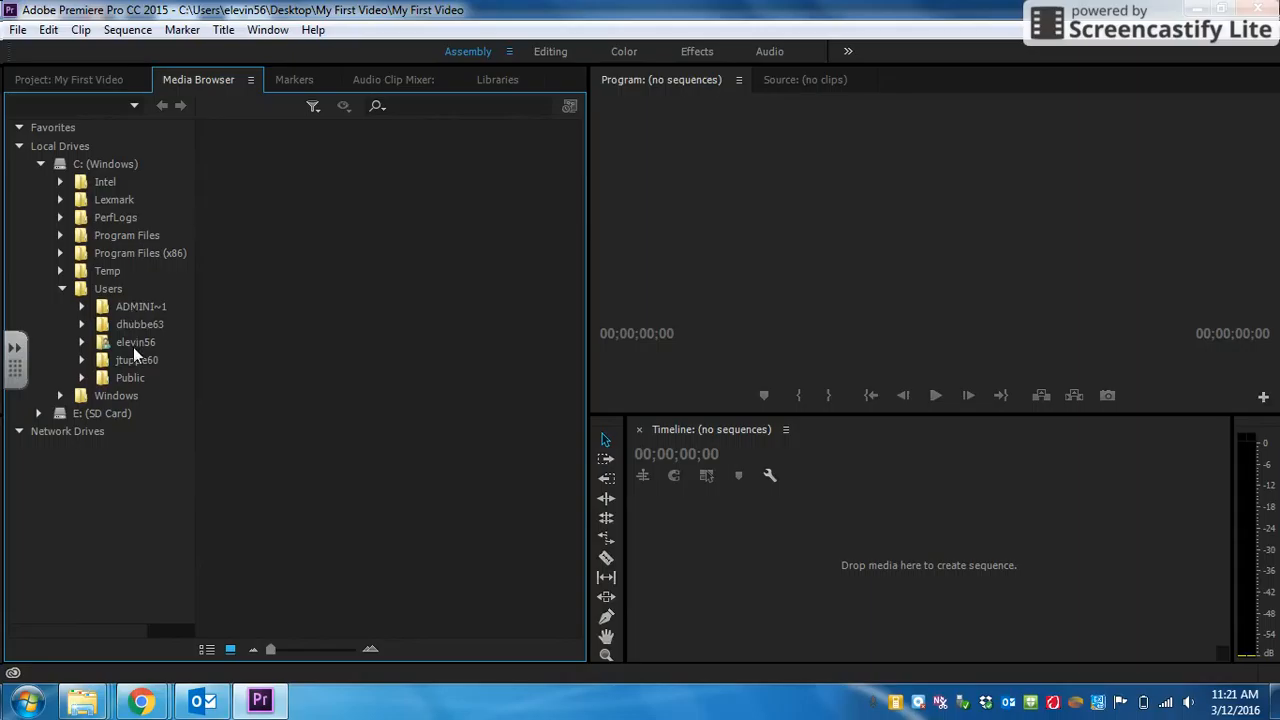
click(81, 342)
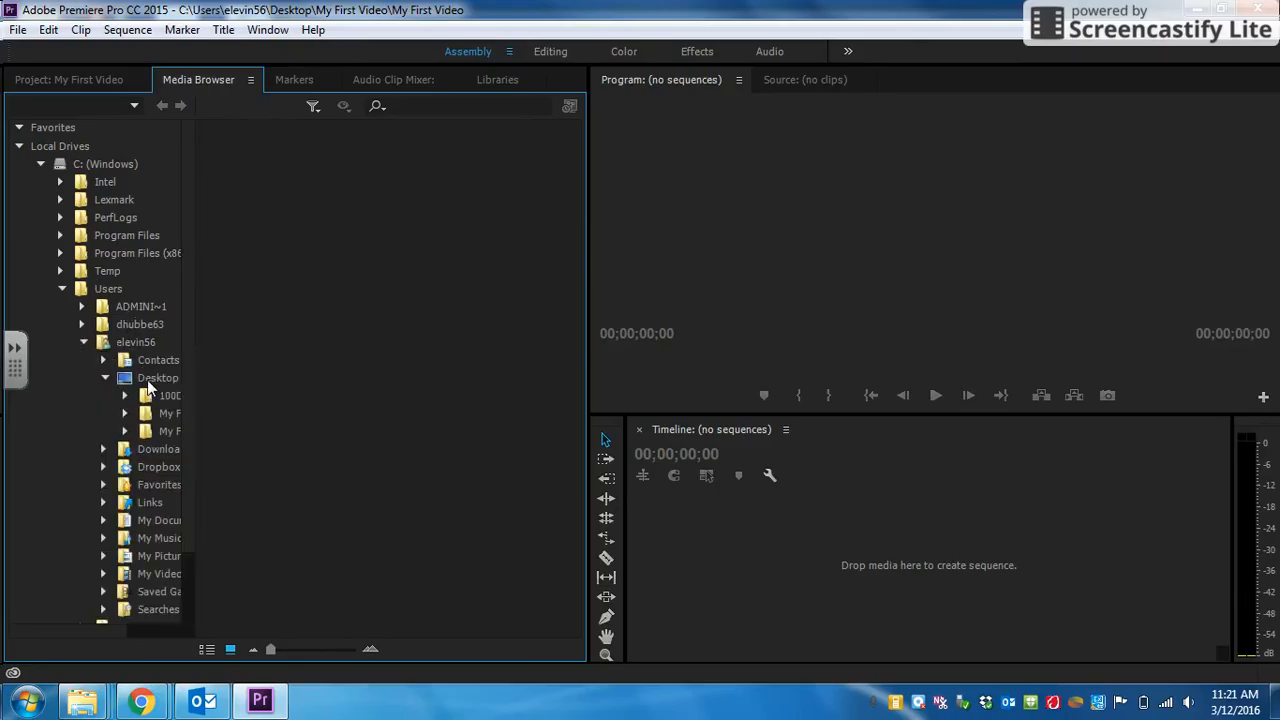
click(147, 379)
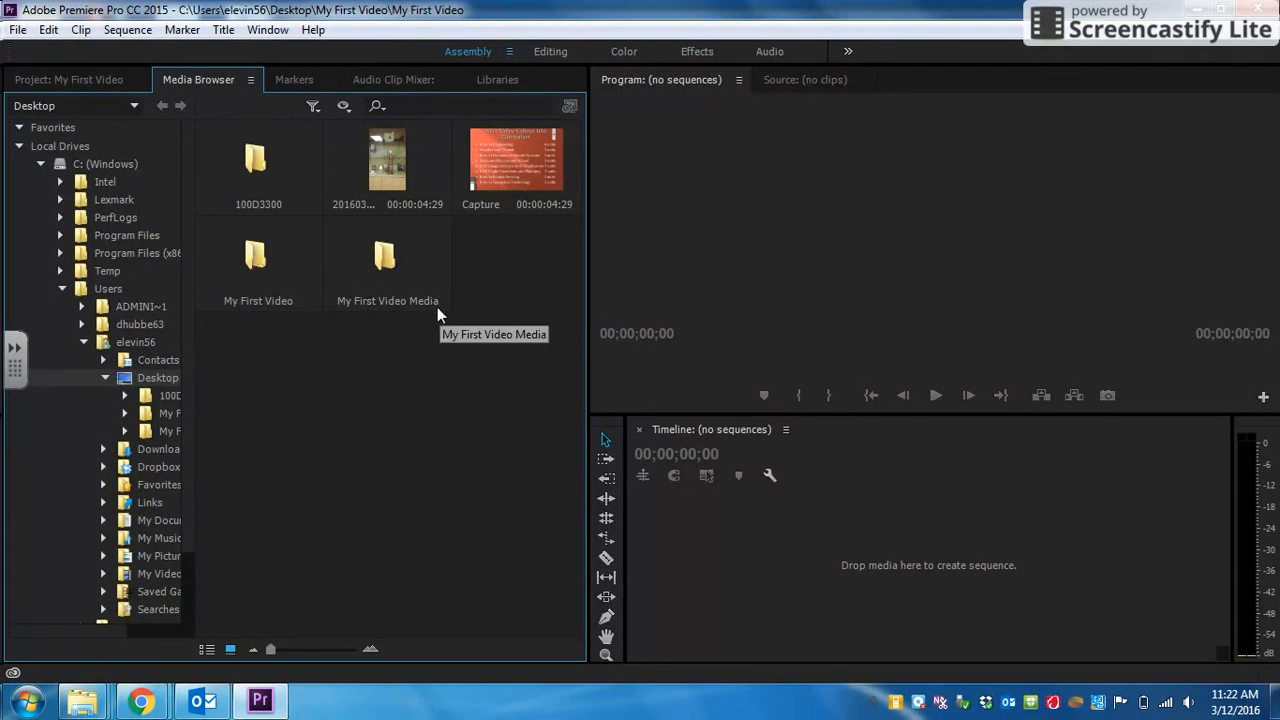
double_click(257, 258)
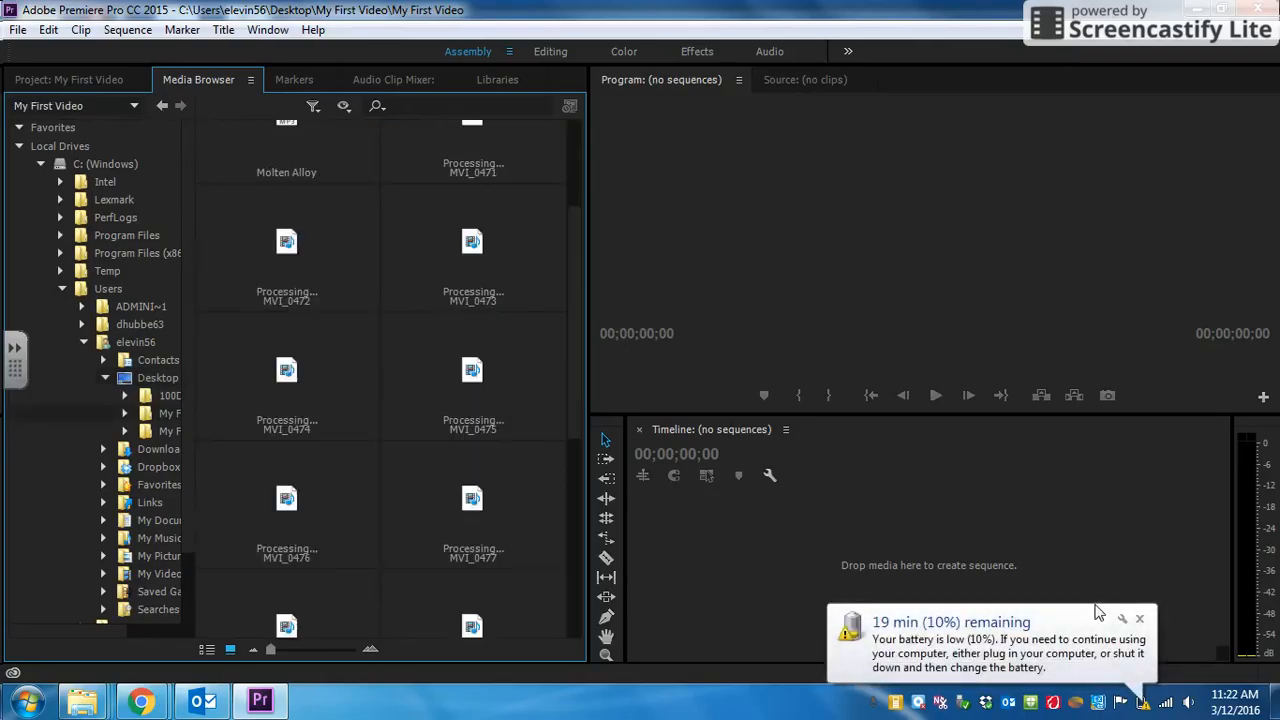
click(1139, 618)
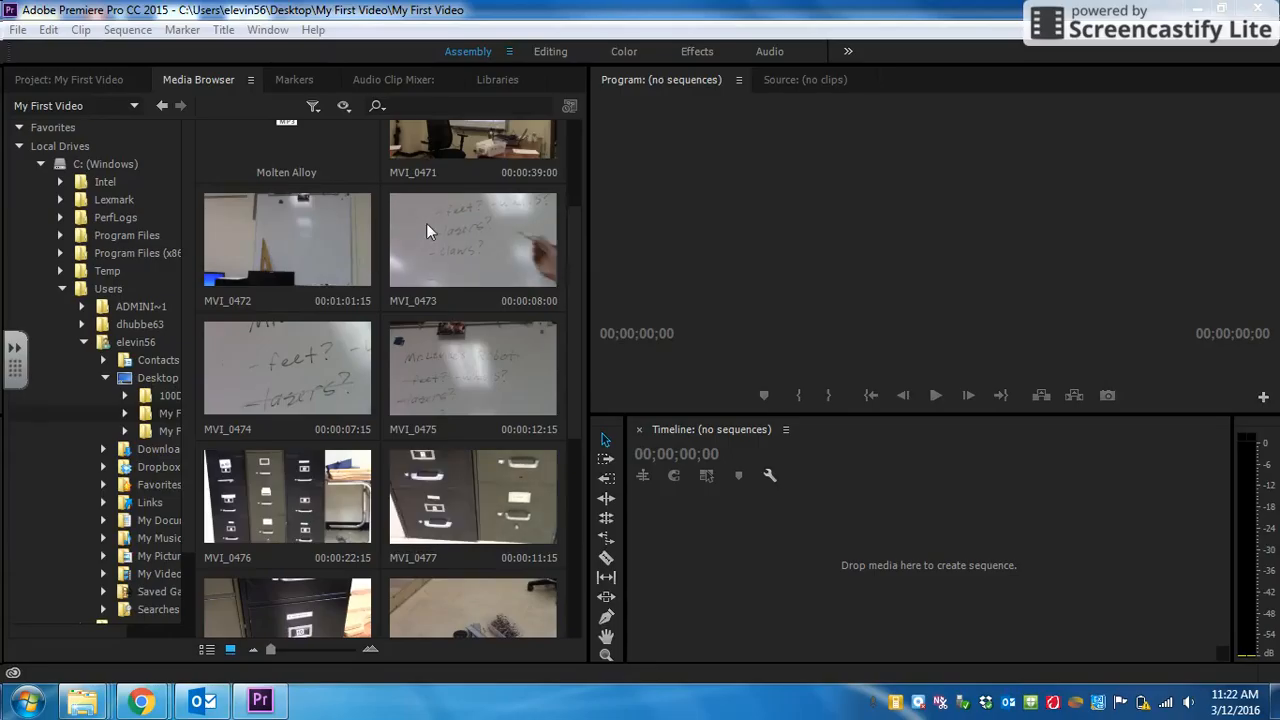
- Review the clips in the project folder and create a sequence by placing MVI_0471 in the empty timeline
click(570, 206)
scroll(448, 204, down, 5)
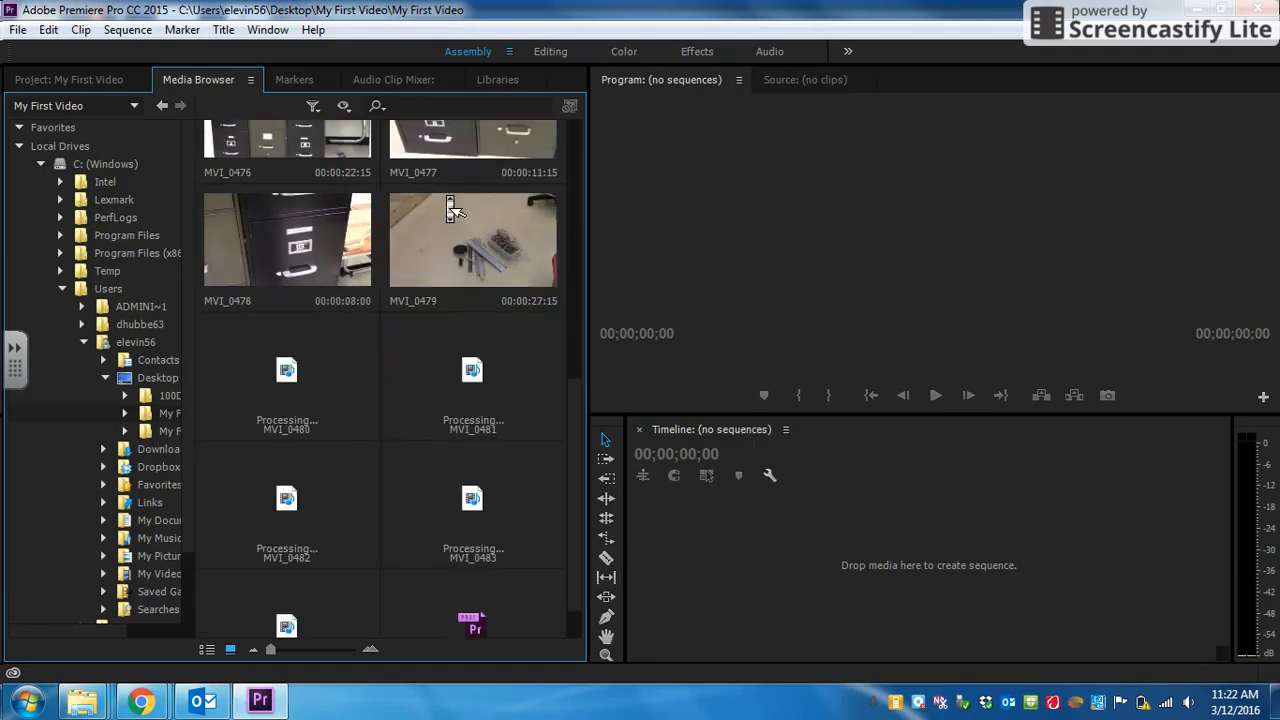
scroll(293, 204, up, 5)
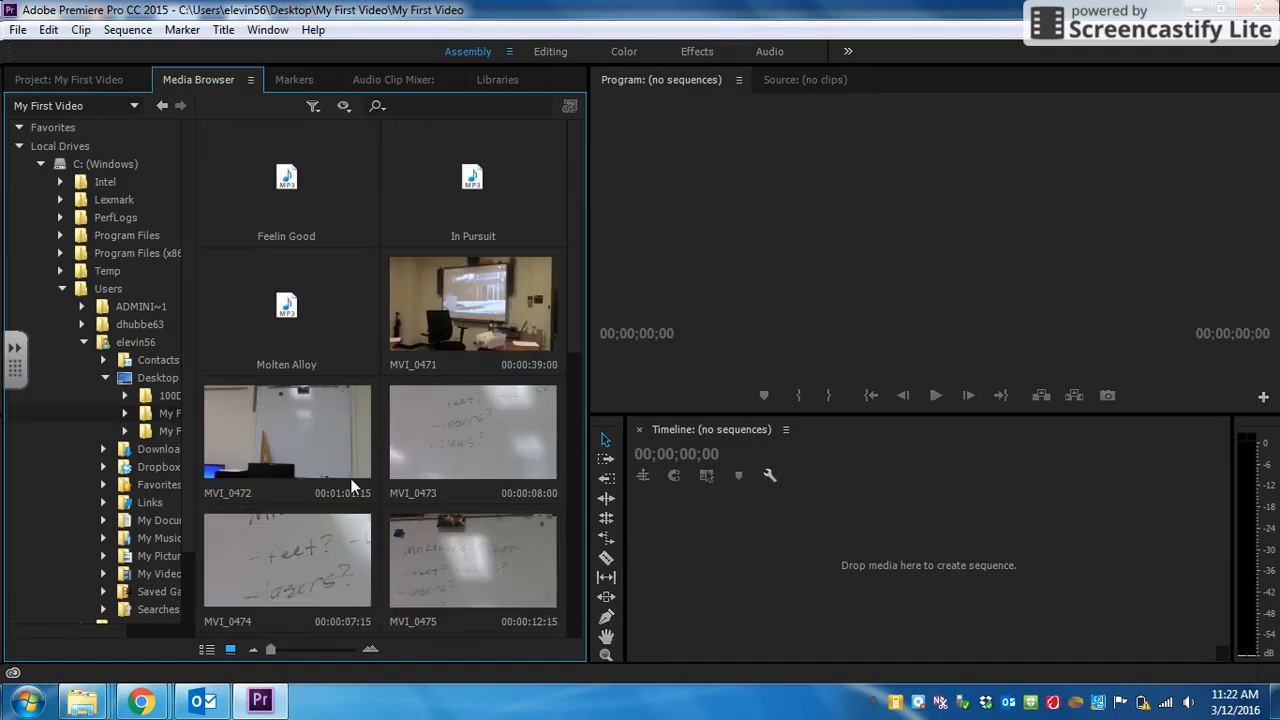
scroll(350, 478, down, 5)
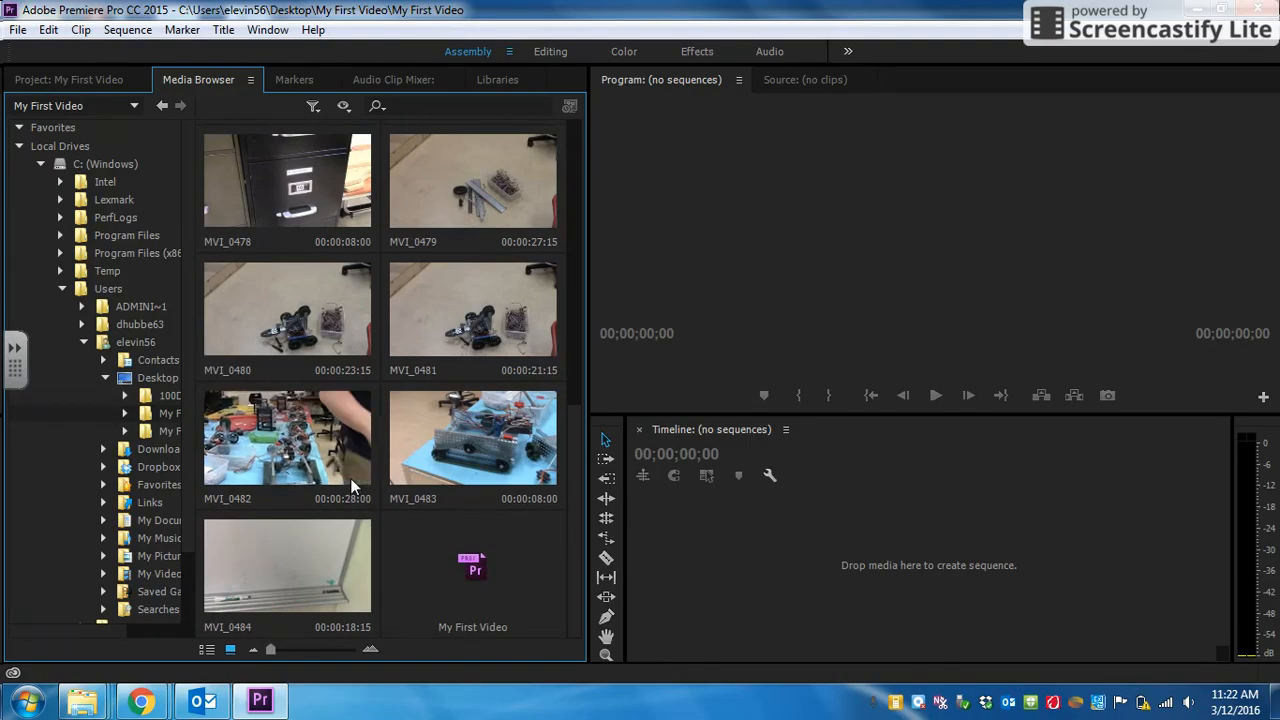
scroll(350, 478, up, 5)
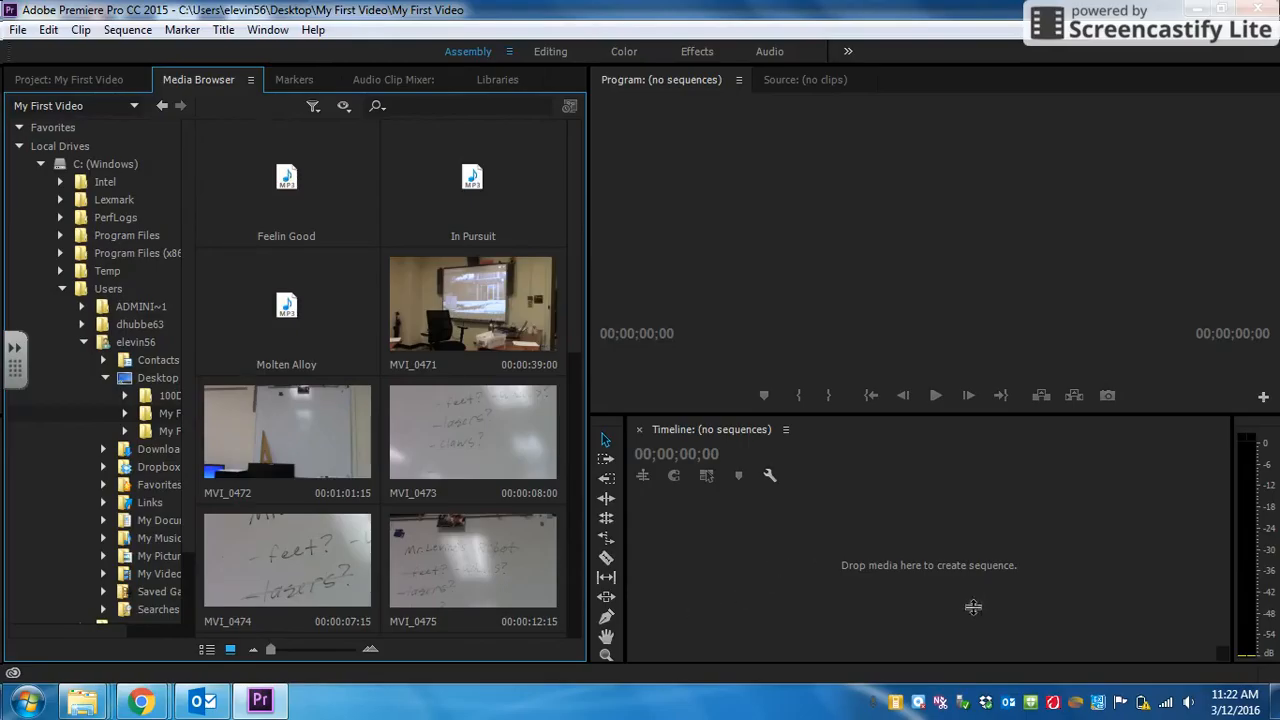
drag(450, 303, 675, 528)
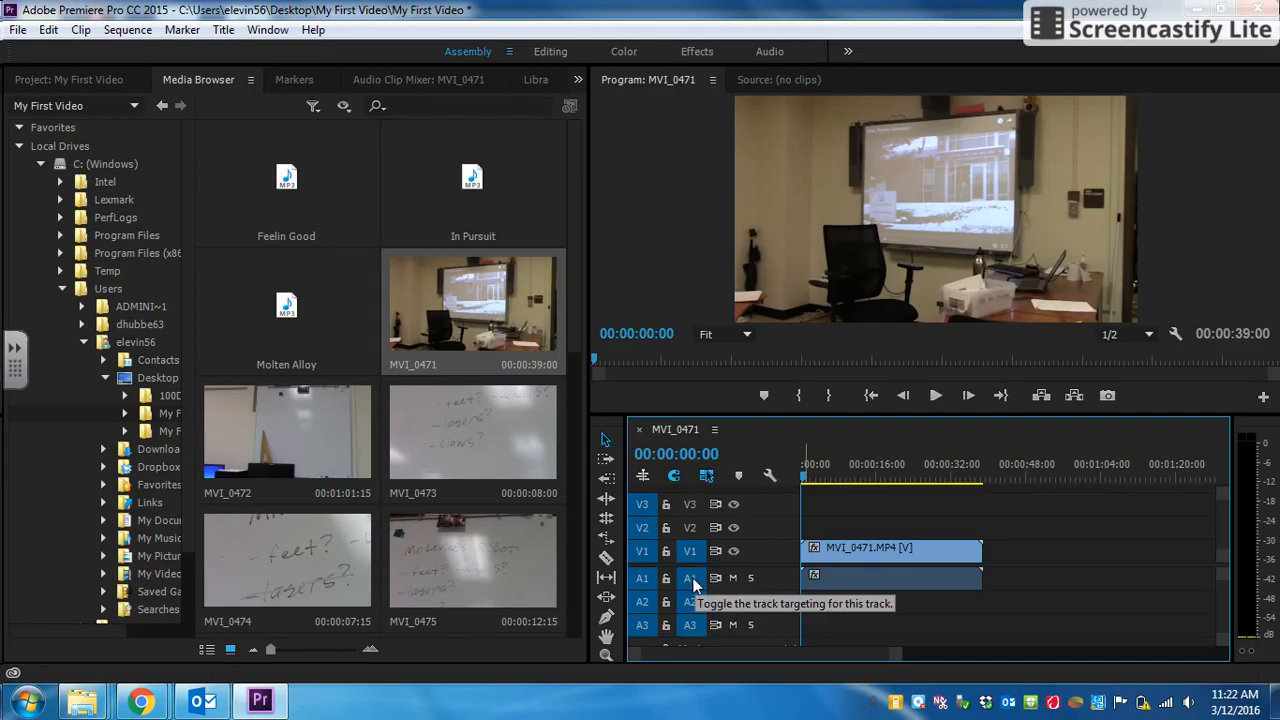
- Place clip MVI_0472 on tracks V2 and A2, starting at about 24 seconds so it overlaps the end of MVI_0471
drag(325, 478, 886, 530)
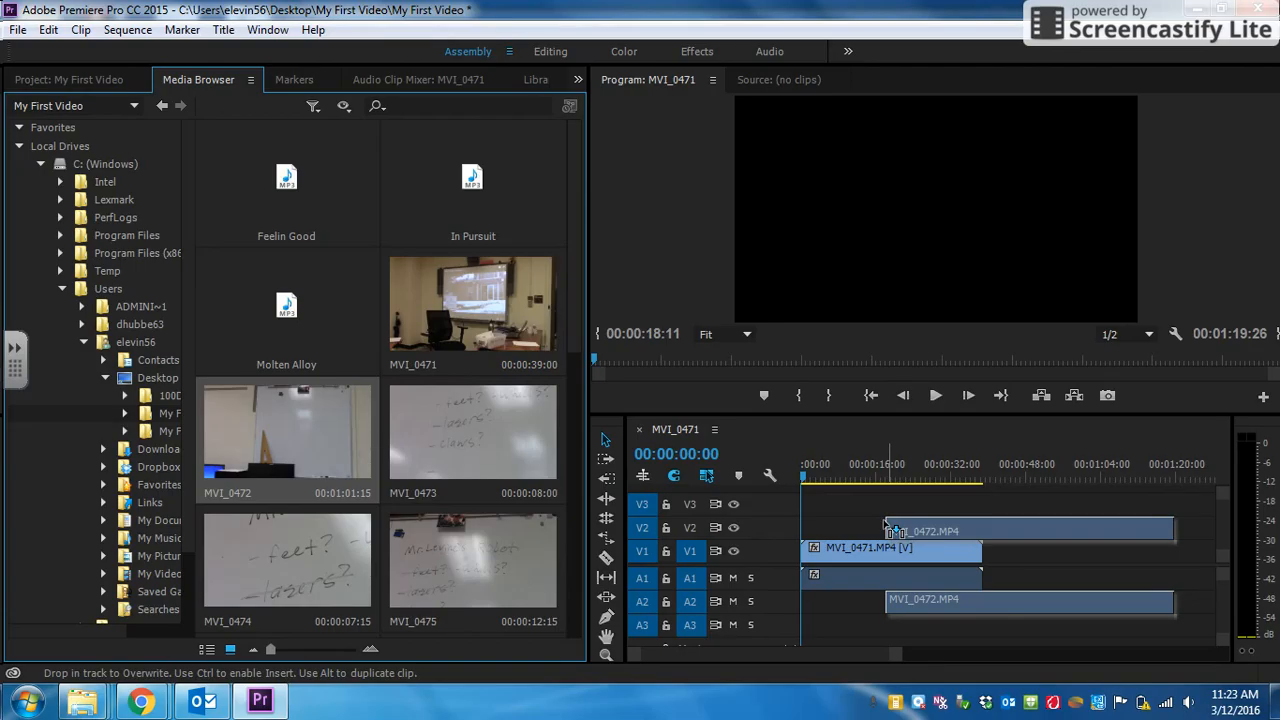
drag(886, 527, 912, 520)
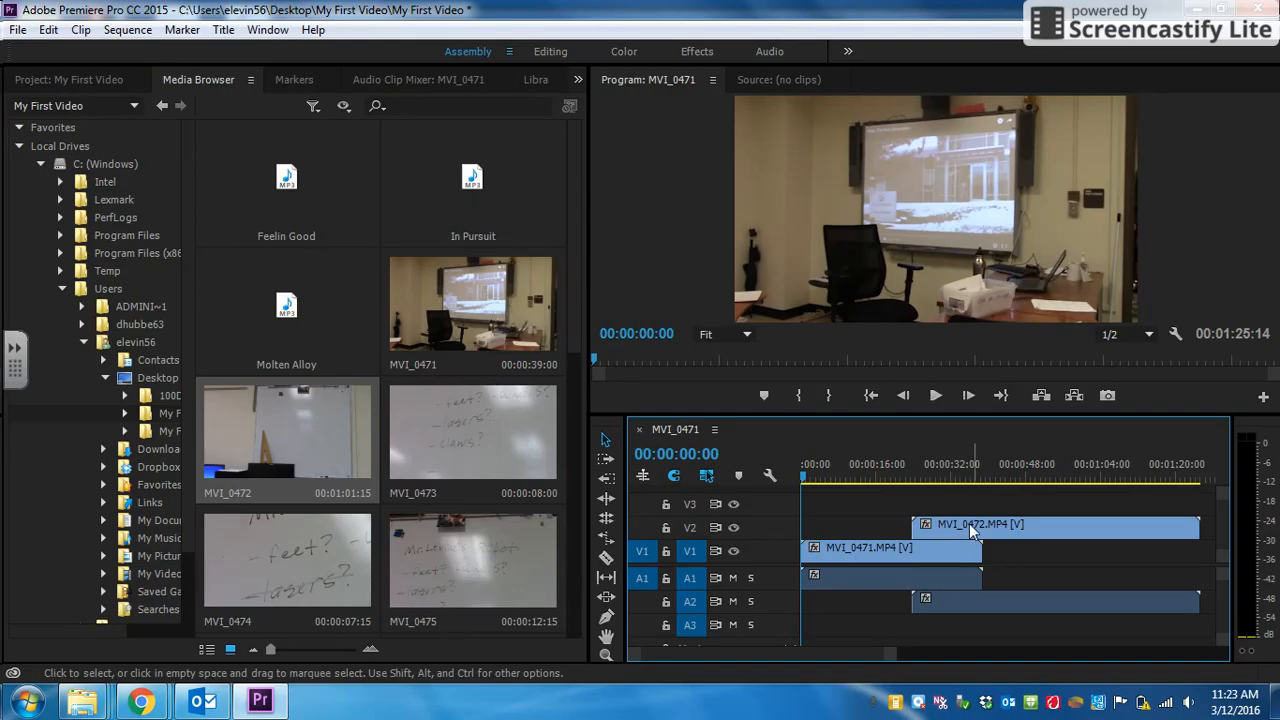
- Select MVI_0472 in the timeline and examine the sequence at several zoom levels, from a few minutes down to a few seconds
drag(914, 528, 944, 528)
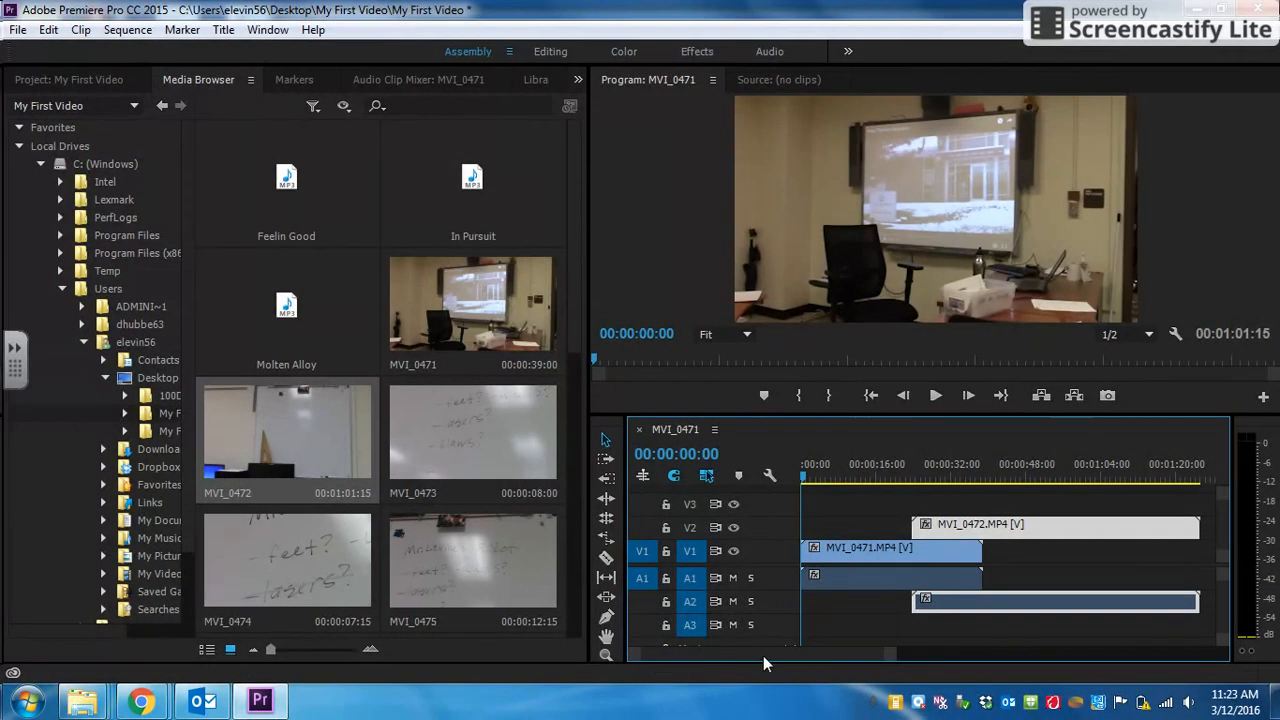
mouse_move(771, 653)
mouse_down()
mouse_move(858, 650)
mouse_move(765, 655)
mouse_up()
drag(889, 657, 1077, 652)
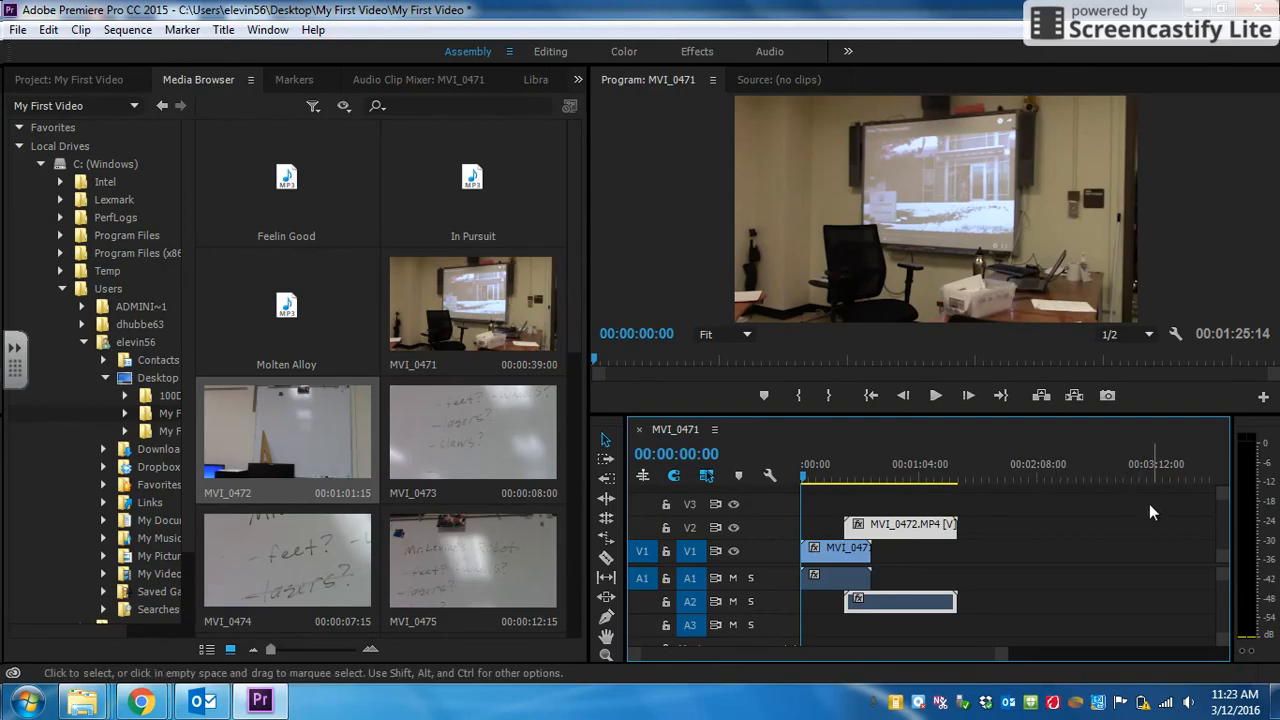
drag(1001, 656, 794, 651)
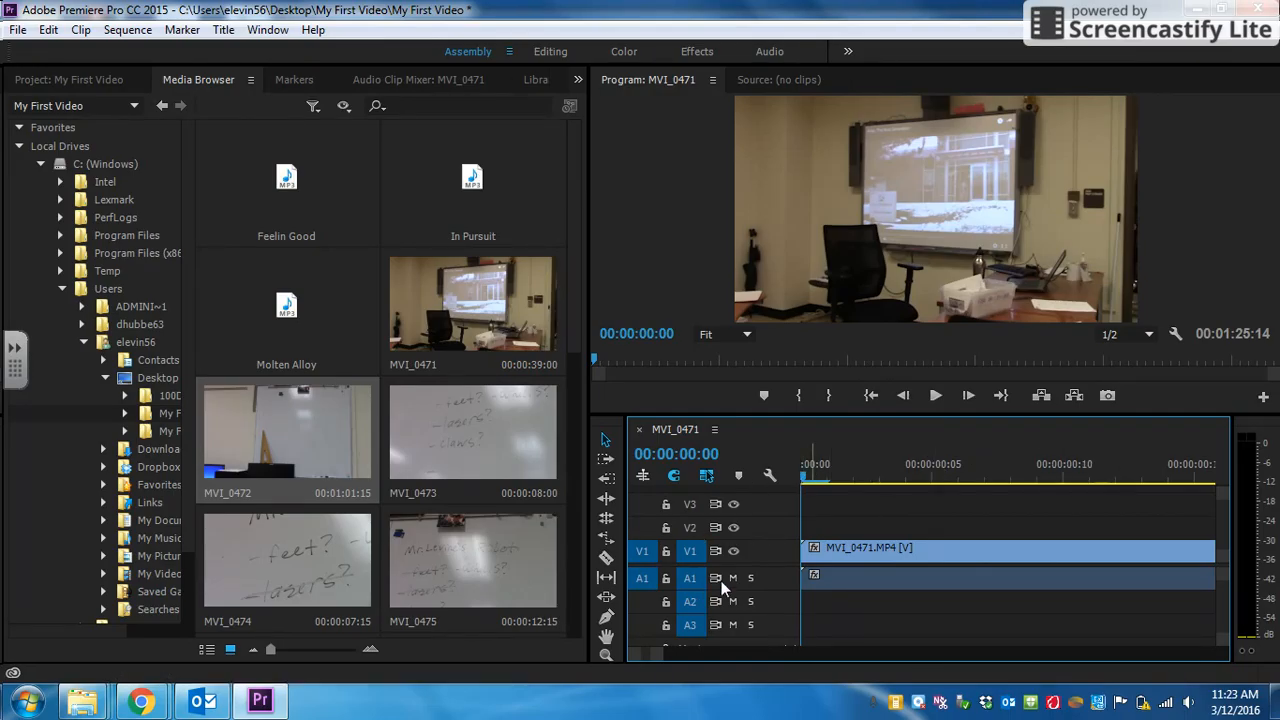
drag(665, 647, 694, 656)
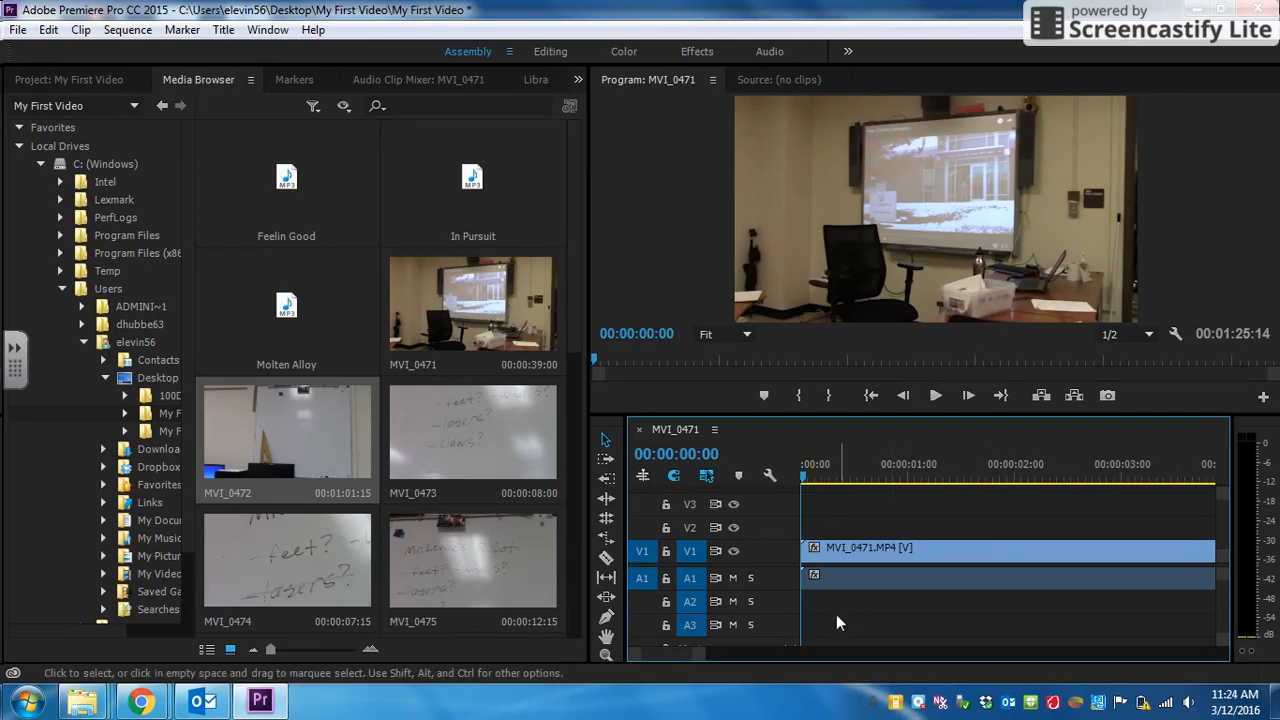
drag(698, 656, 900, 633)
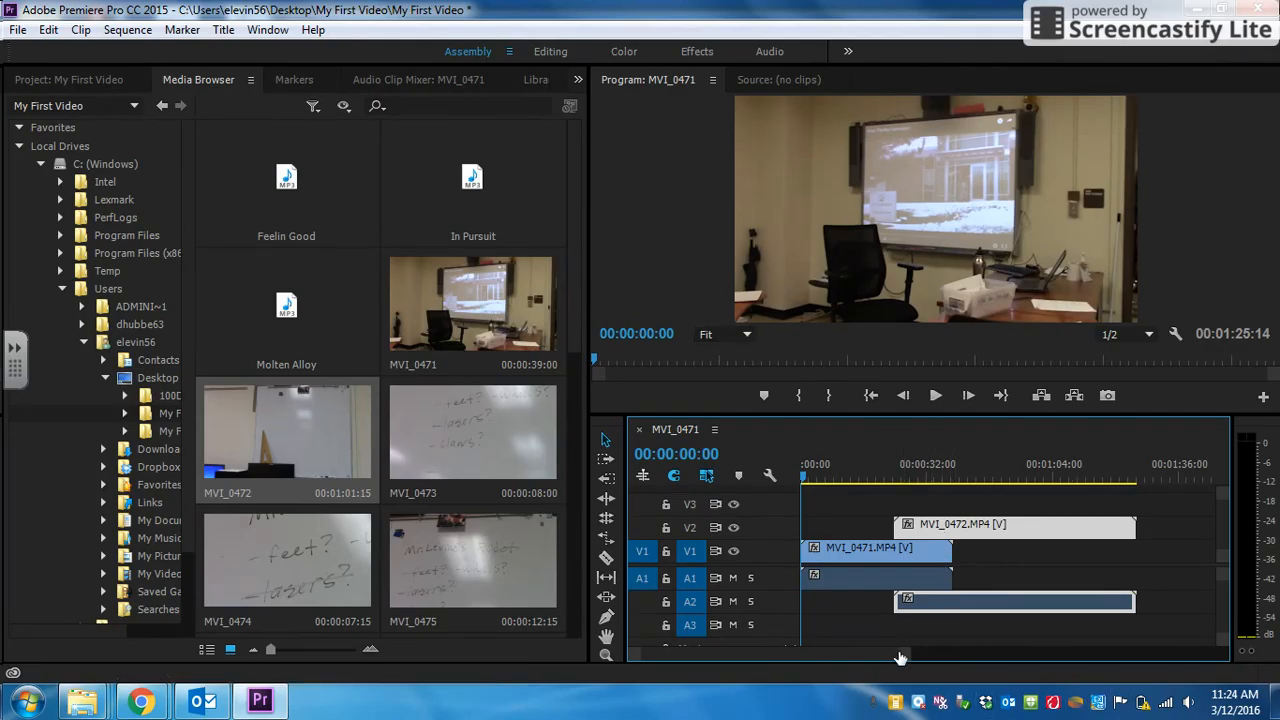
- Place clip MVI_0473 on tracks V1 and A1, starting where MVI_0472 ends, and bring the remaining clips of the folder into view
drag(903, 656, 1047, 655)
drag(472, 432, 940, 578)
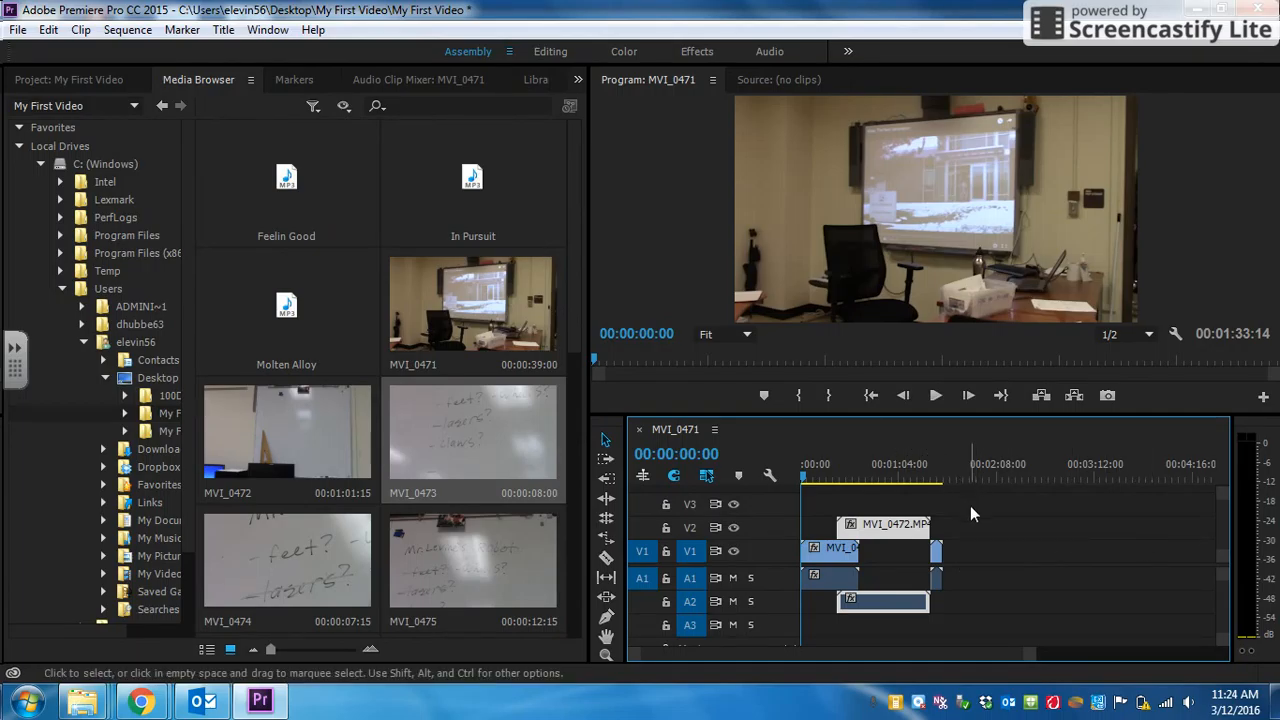
scroll(341, 409, down, 3)
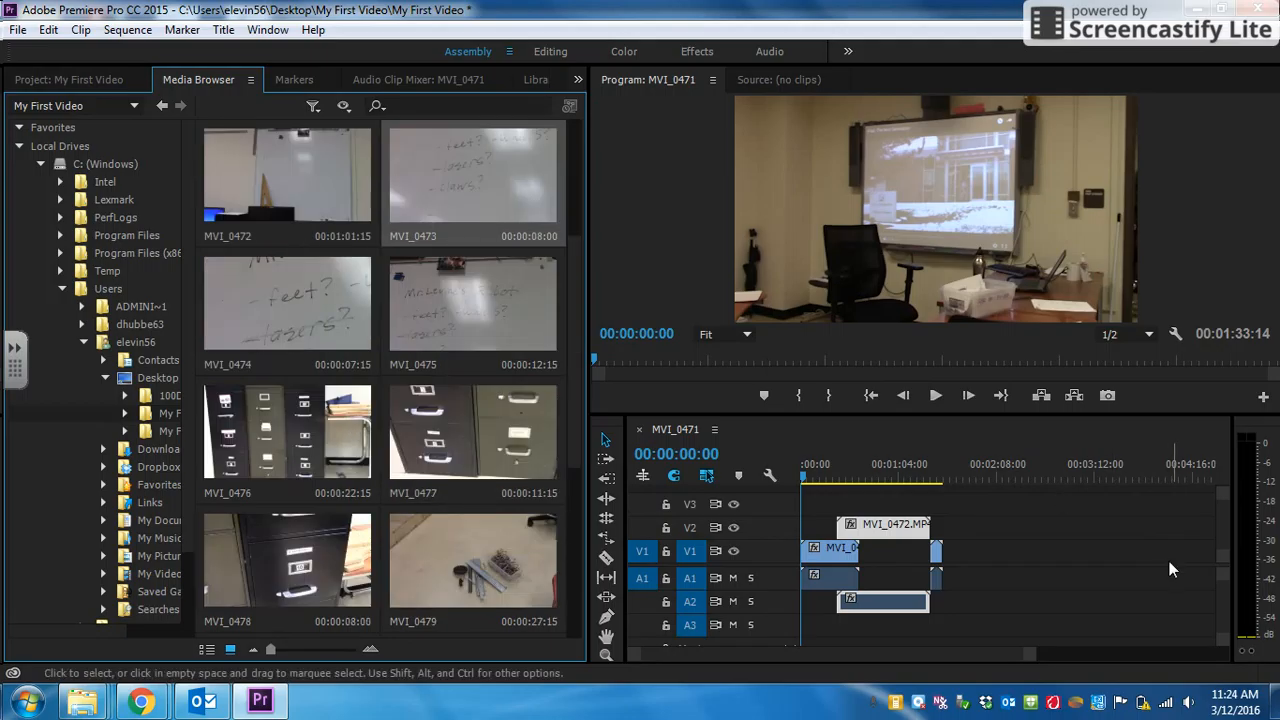